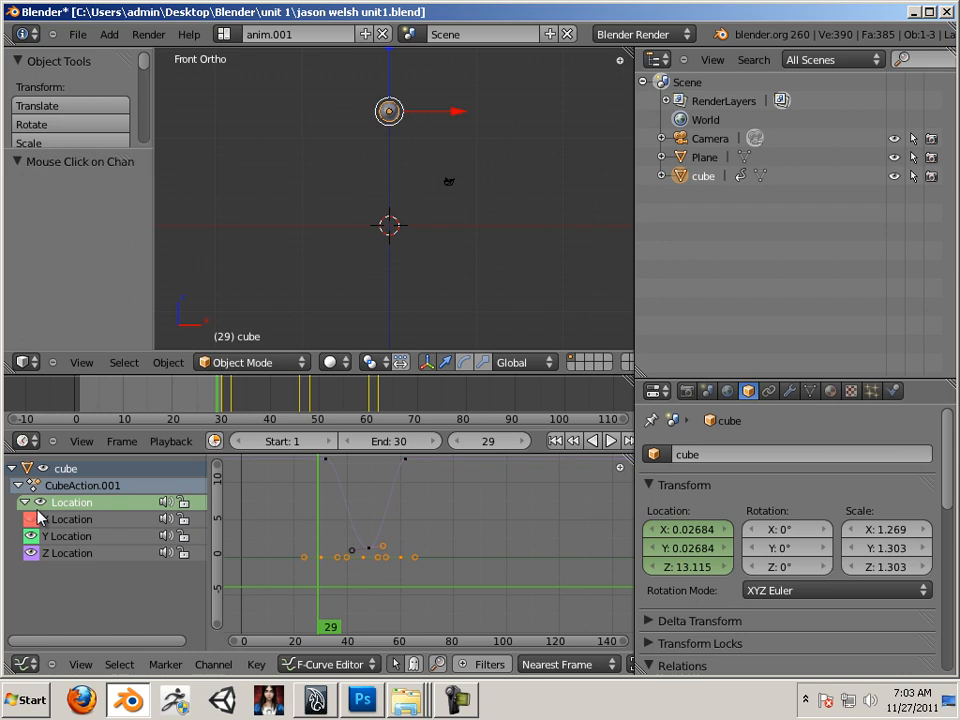
# Show the cube's X Location curve in the graph and move the playhead to frame 58.
pyautogui.click(32, 518)
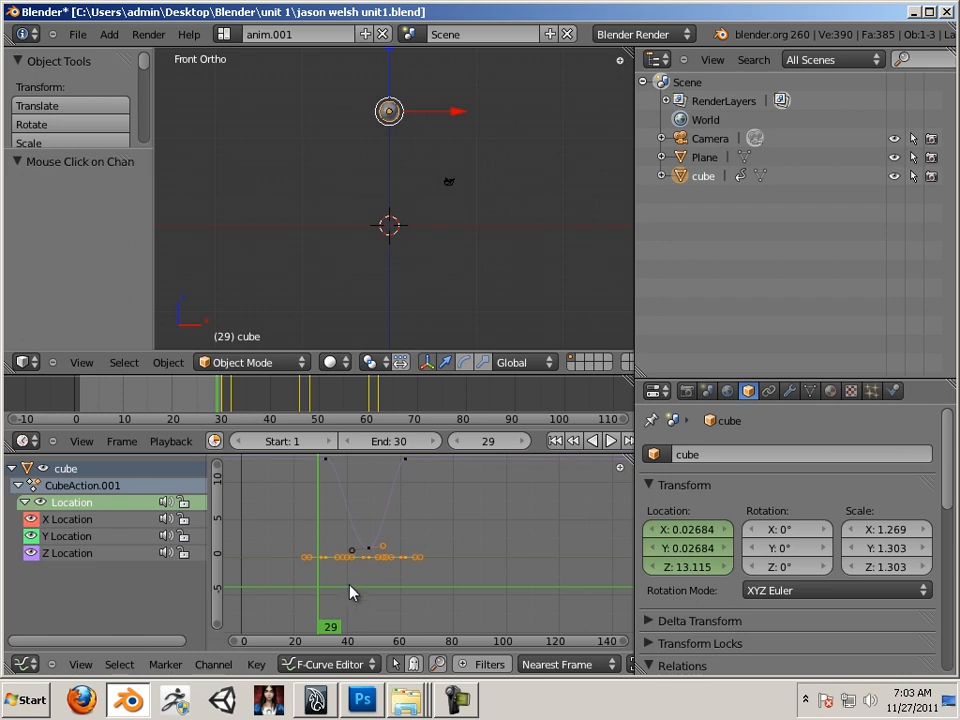
pyautogui.scroll(-1, 347, 585)
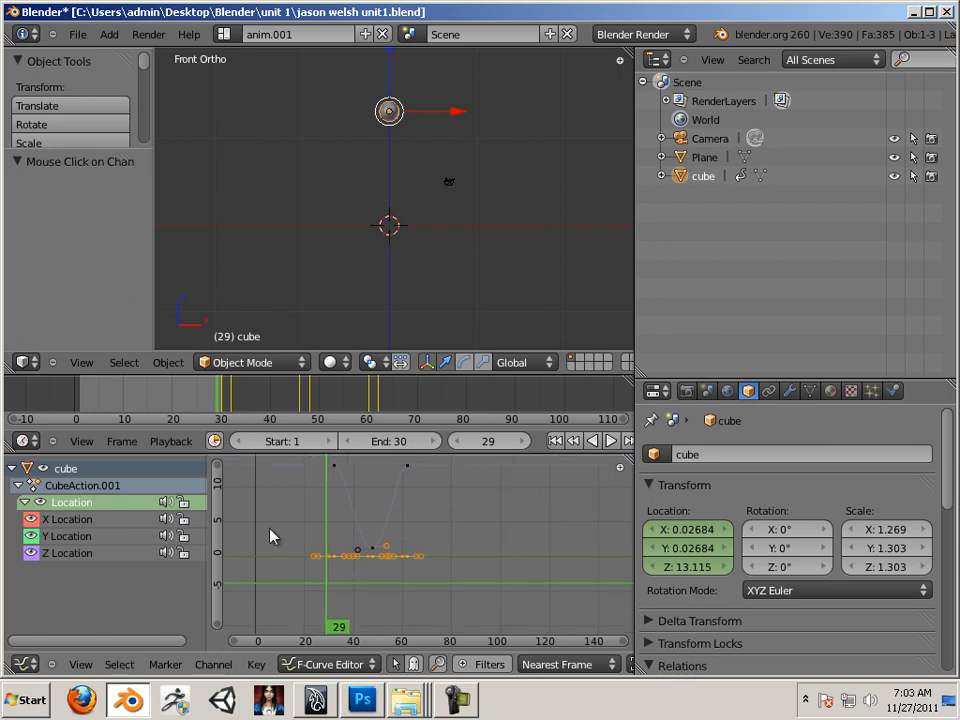
pyautogui.moveTo(300, 393); pyautogui.dragTo(358, 420)
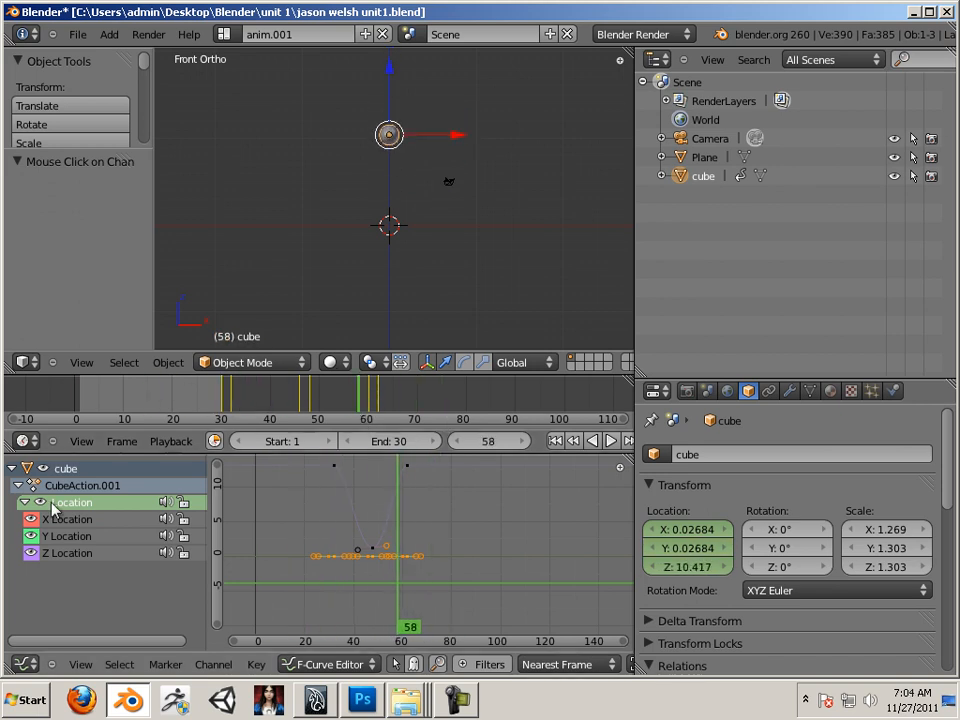
pyautogui.scroll(-1, 350, 580)
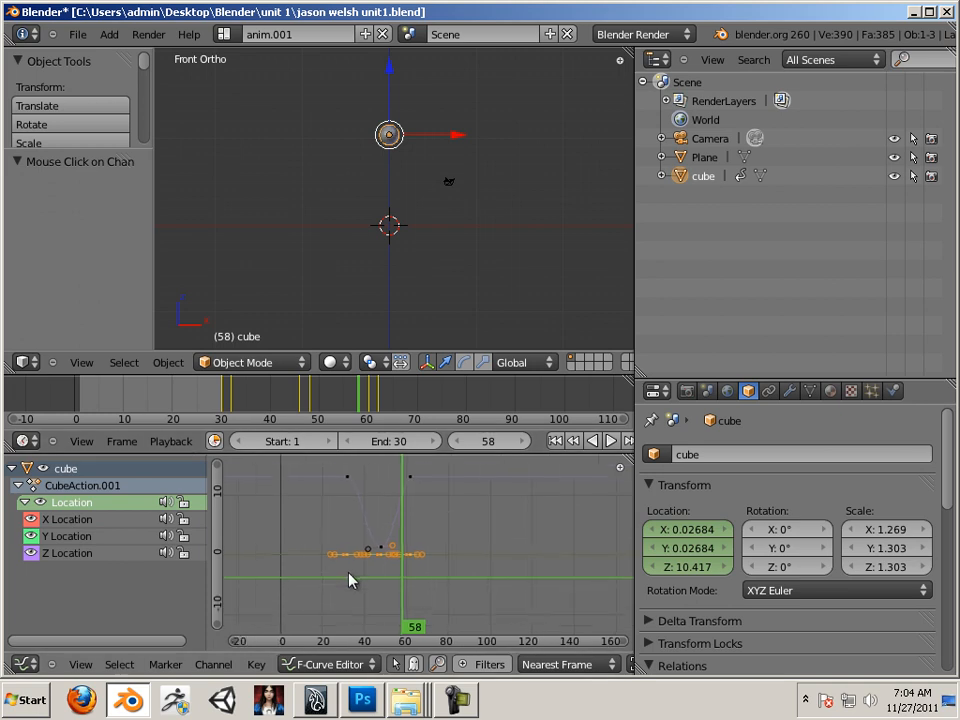
pyautogui.scroll(-1, 350, 577)
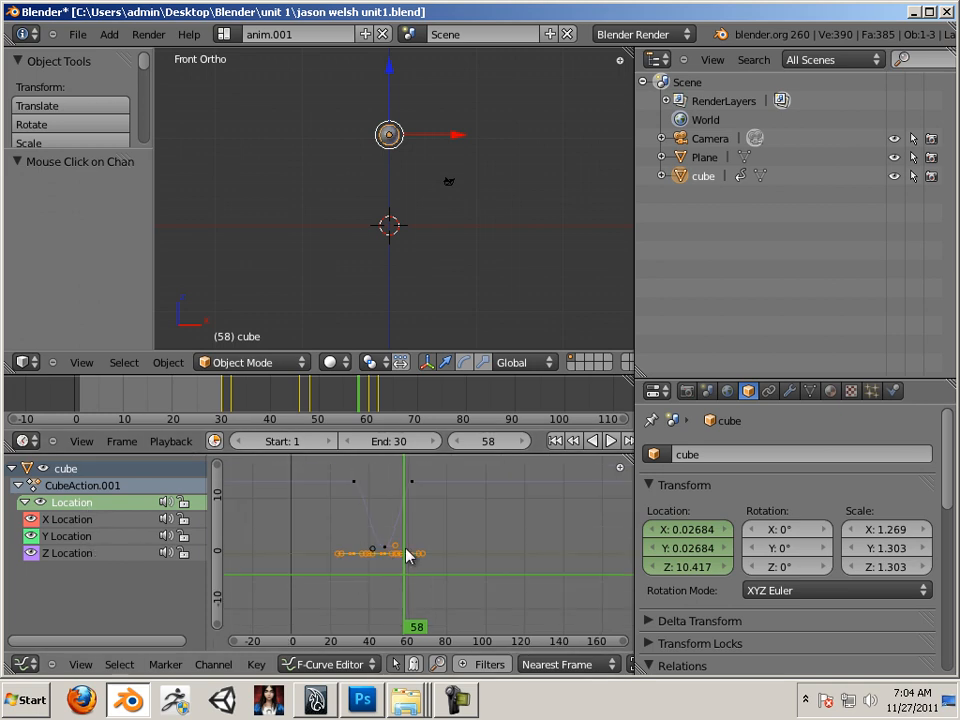
# Select all of the cube's location keyframes and shift them about 30.5 frames earlier along the time axis.
pyautogui.press('a')
pyautogui.press('a')
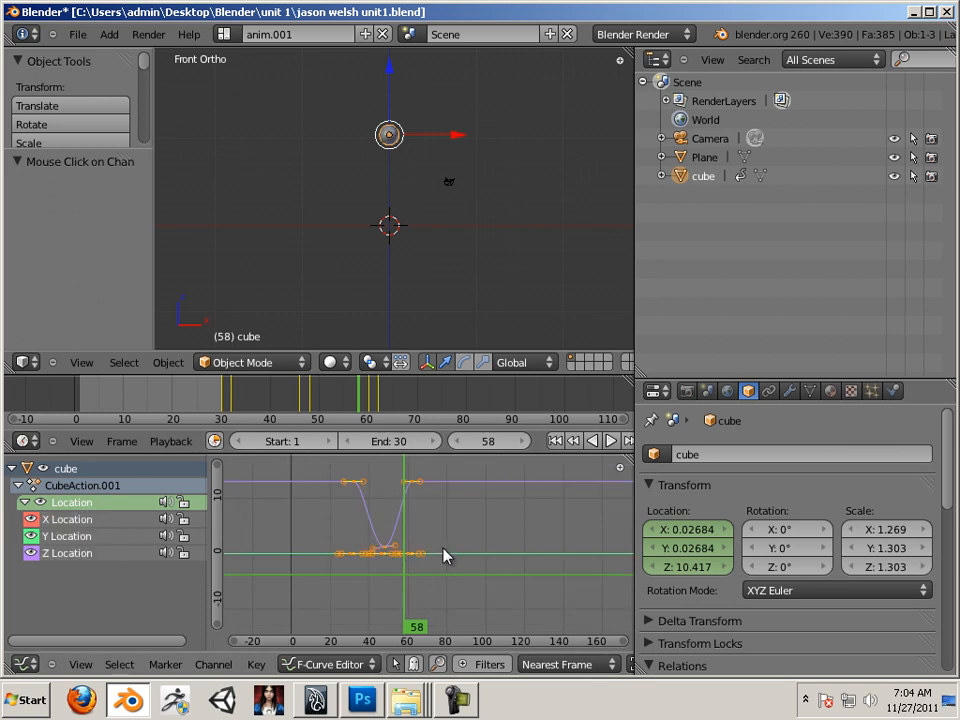
pyautogui.press('g')
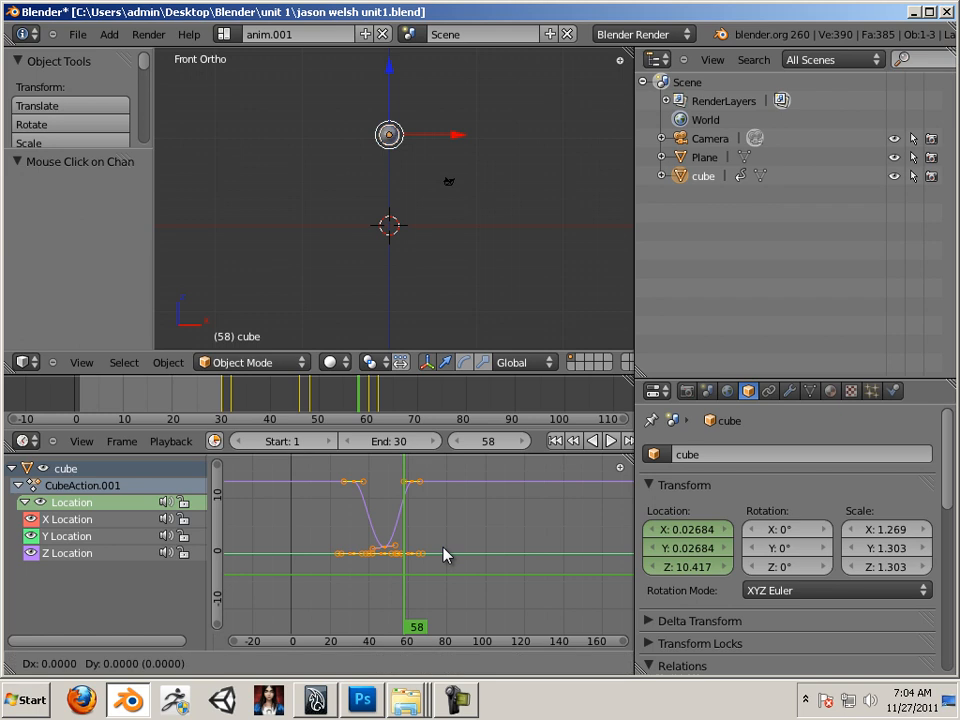
pyautogui.press('x')
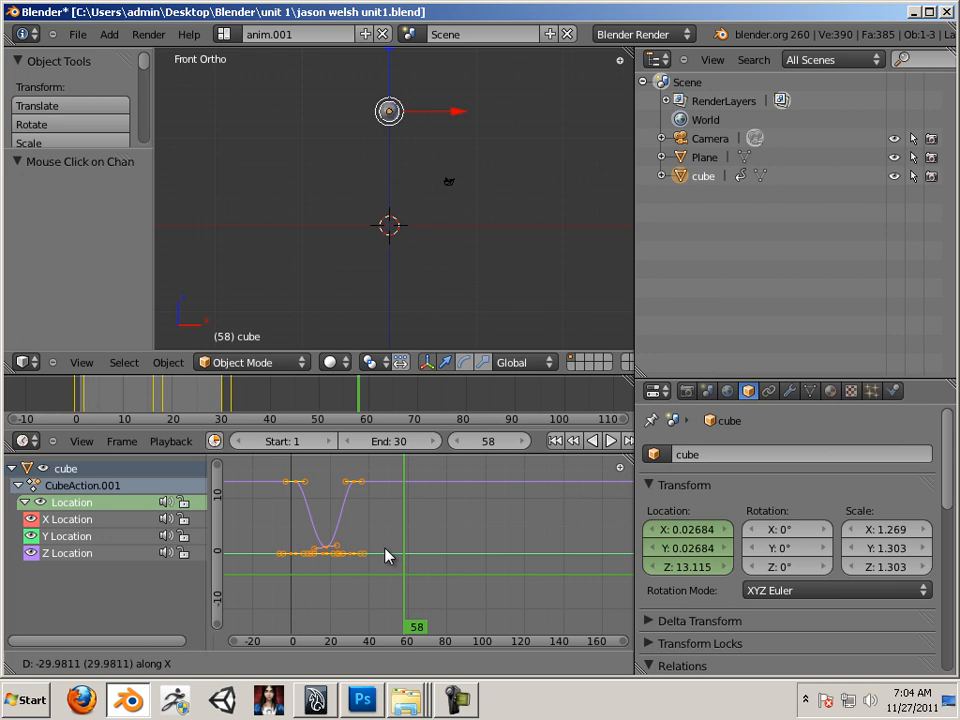
pyautogui.click(386, 555)
pyautogui.scroll(3, 332, 564)
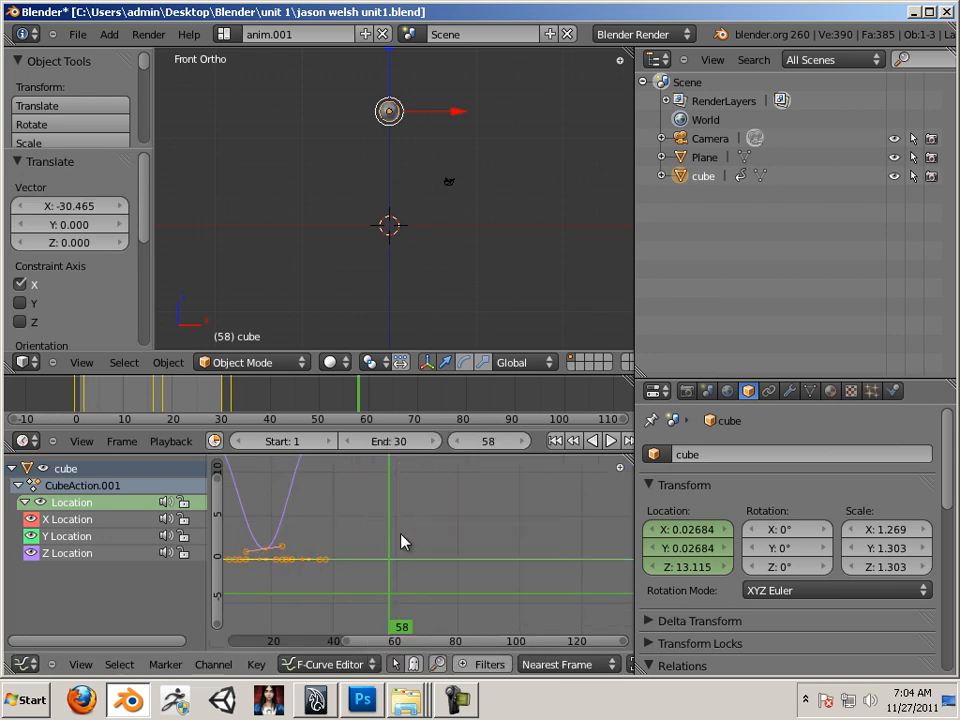
# Isolate the Z Location curve by hiding X and Y, and shift its keyframes about 2.4 frames earlier.
pyautogui.scroll(-3, 375, 532)
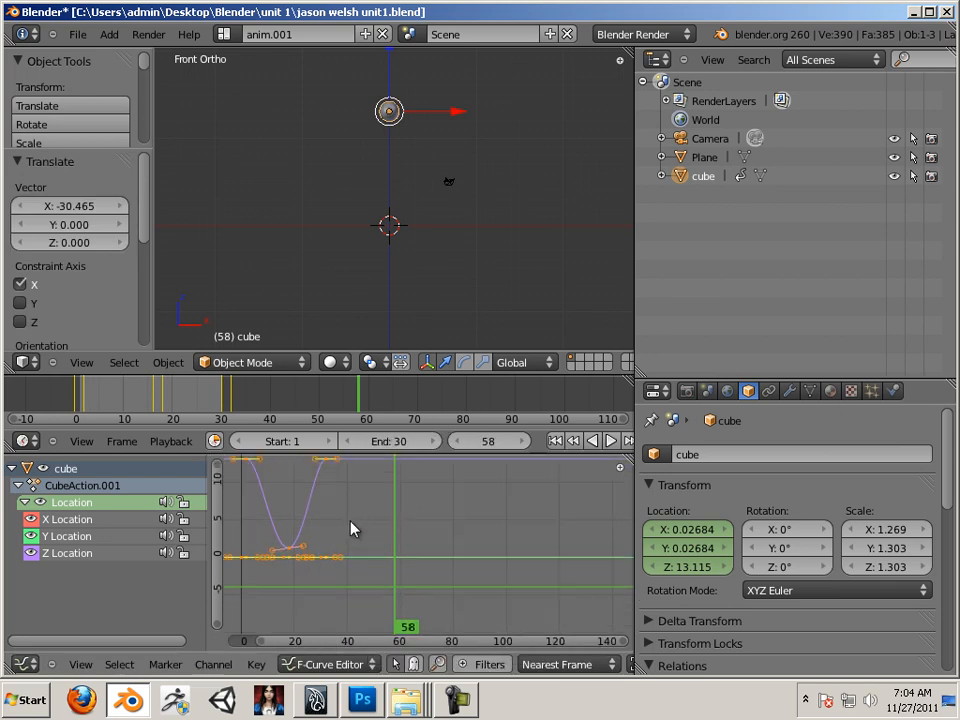
pyautogui.click(31, 536)
pyautogui.click(31, 519)
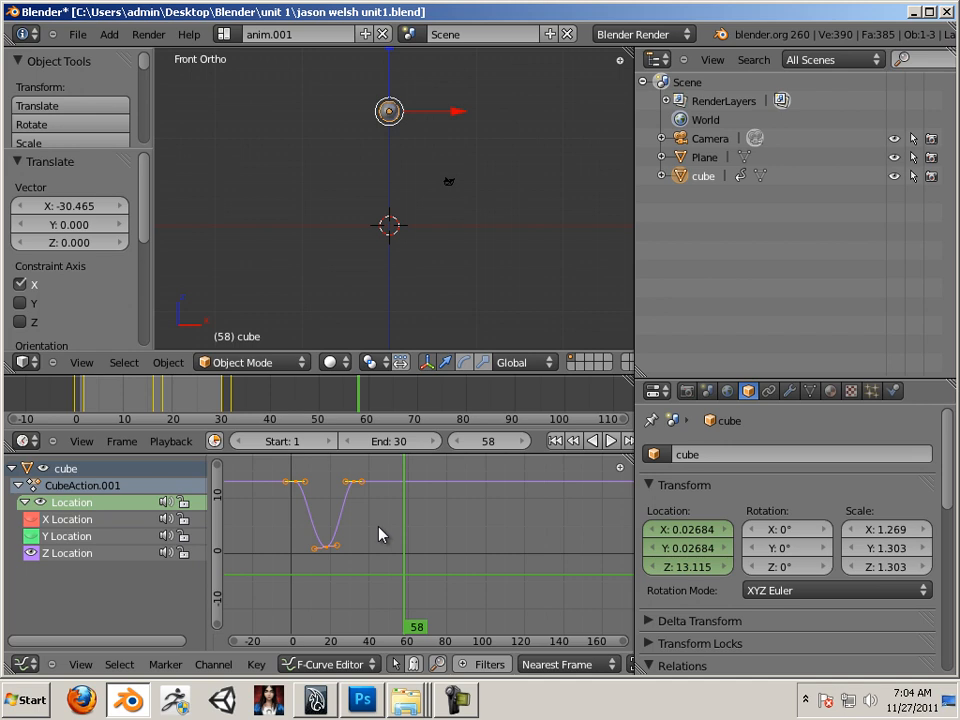
pyautogui.press('g')
pyautogui.press('x')
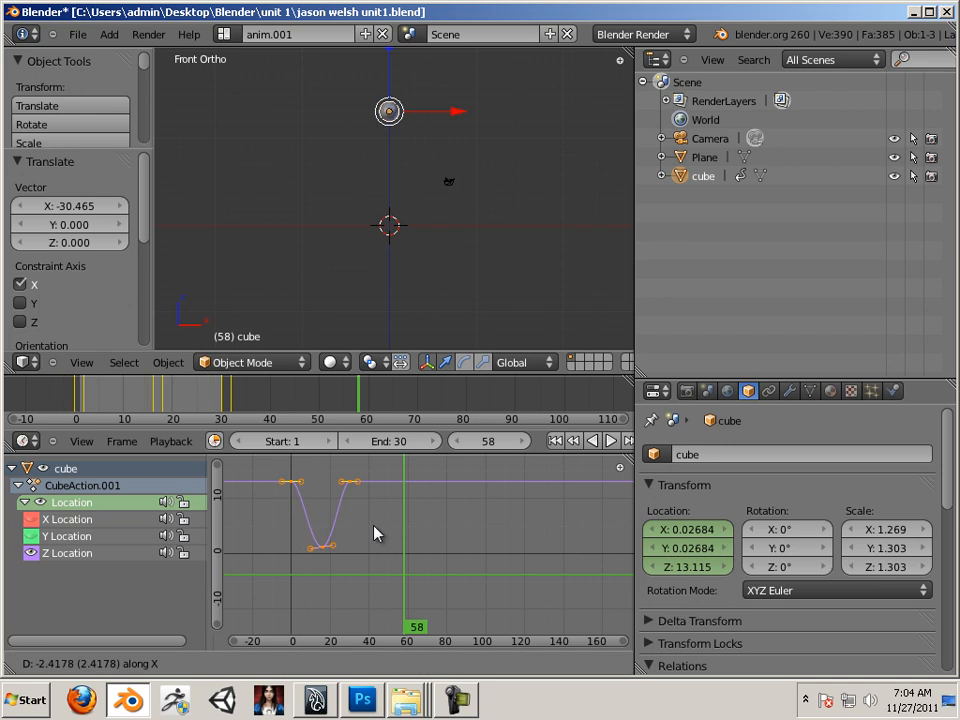
pyautogui.click(375, 531)
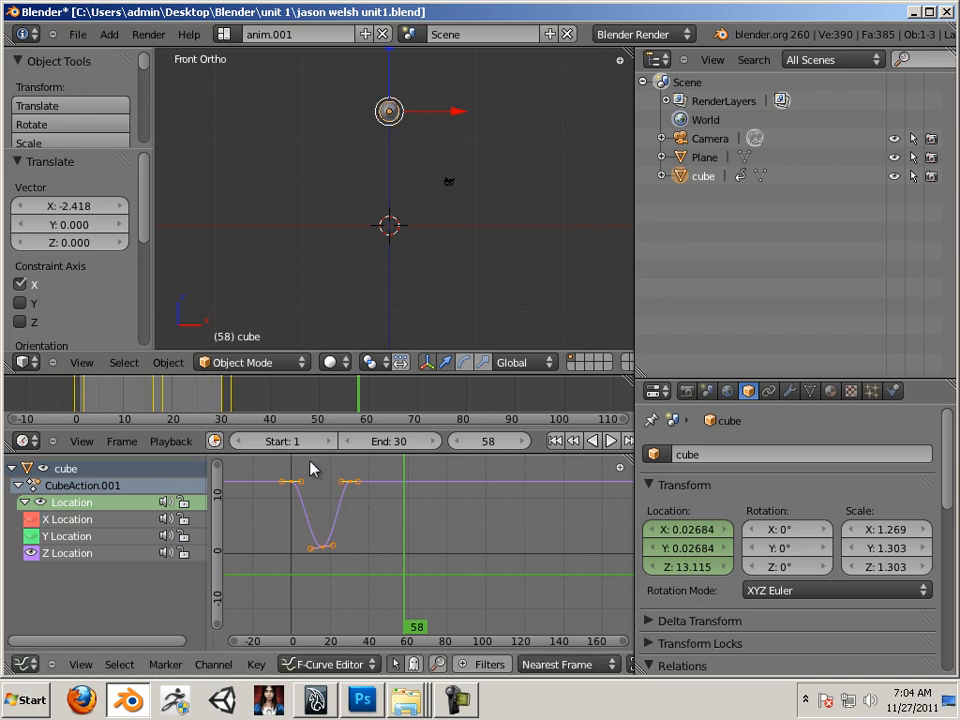
# Isolate the X Location curve and move its keyframes about 2.4 frames earlier and about 0.17 up in value.
pyautogui.click(32, 553)
pyautogui.click(34, 537)
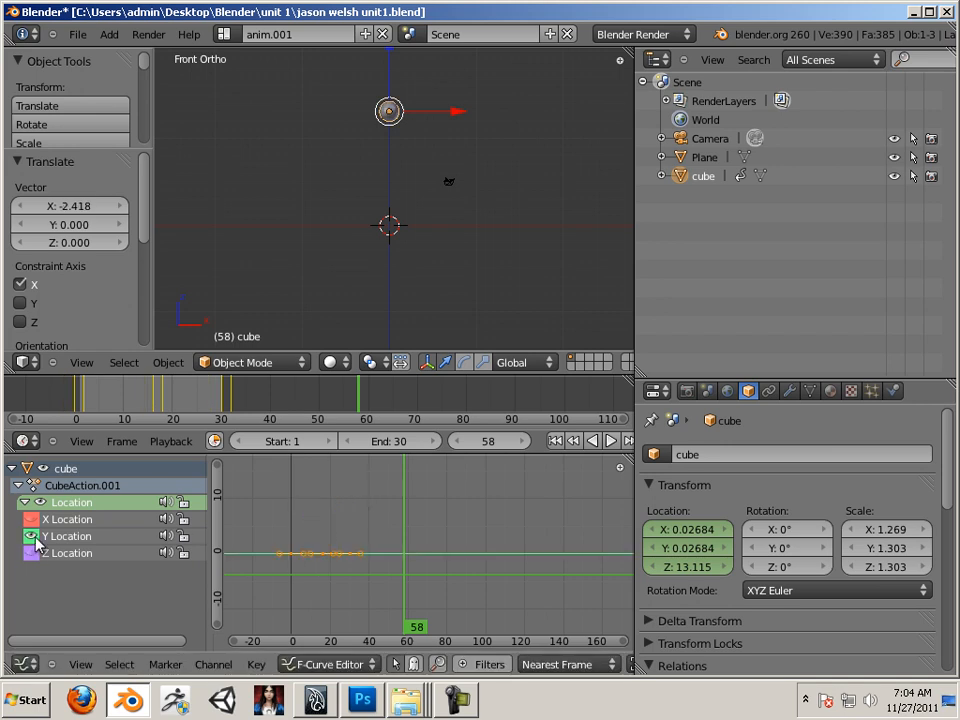
pyautogui.click(34, 537)
pyautogui.click(32, 521)
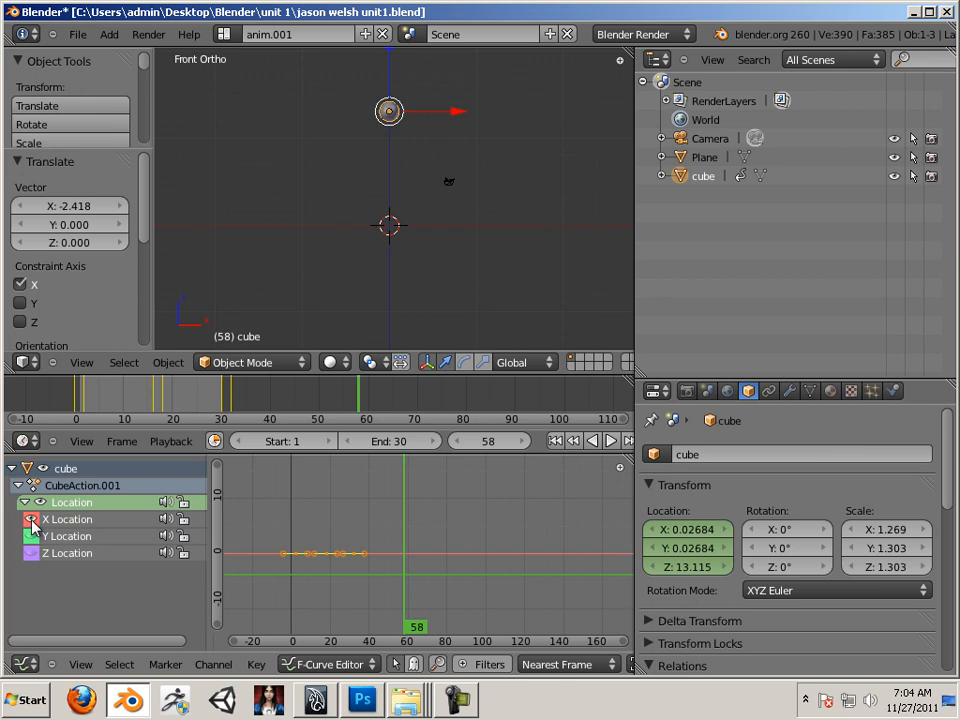
pyautogui.click(32, 521)
pyautogui.click(32, 521)
pyautogui.press('g')
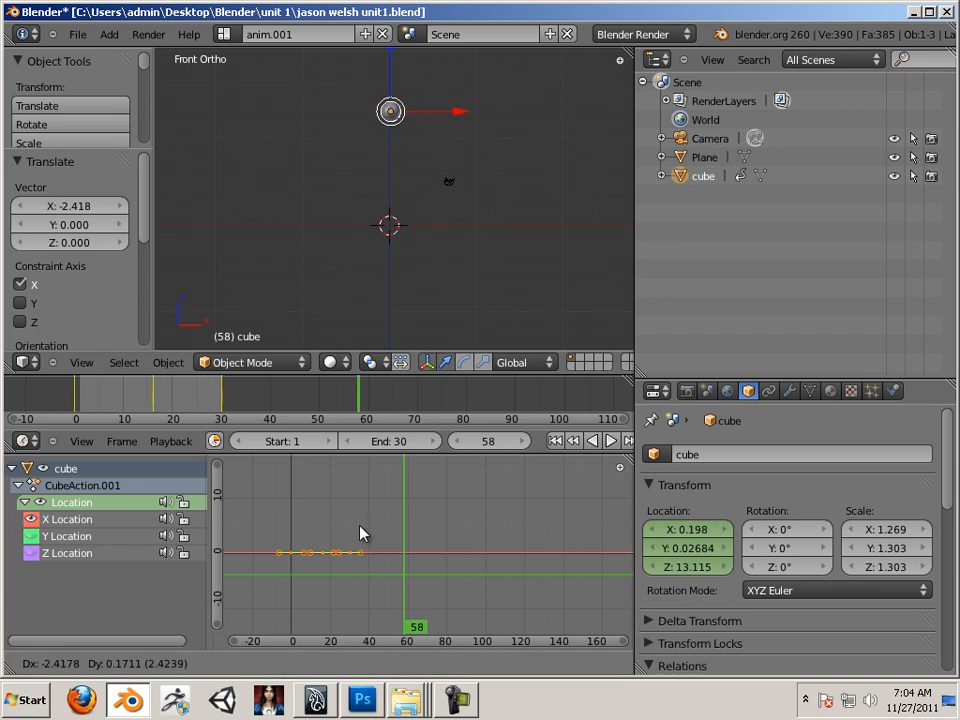
pyautogui.click(360, 534)
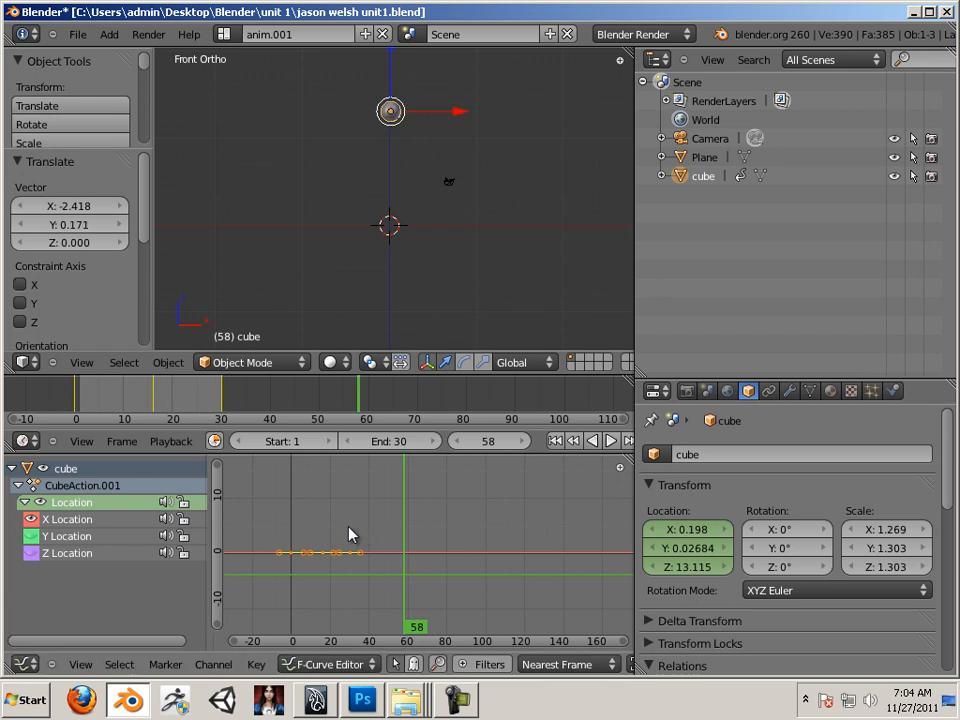
# Show the Y and Z Location curves again and set the selected keyframes' interpolation mode to Bezier.
pyautogui.click(33, 538)
pyautogui.click(32, 554)
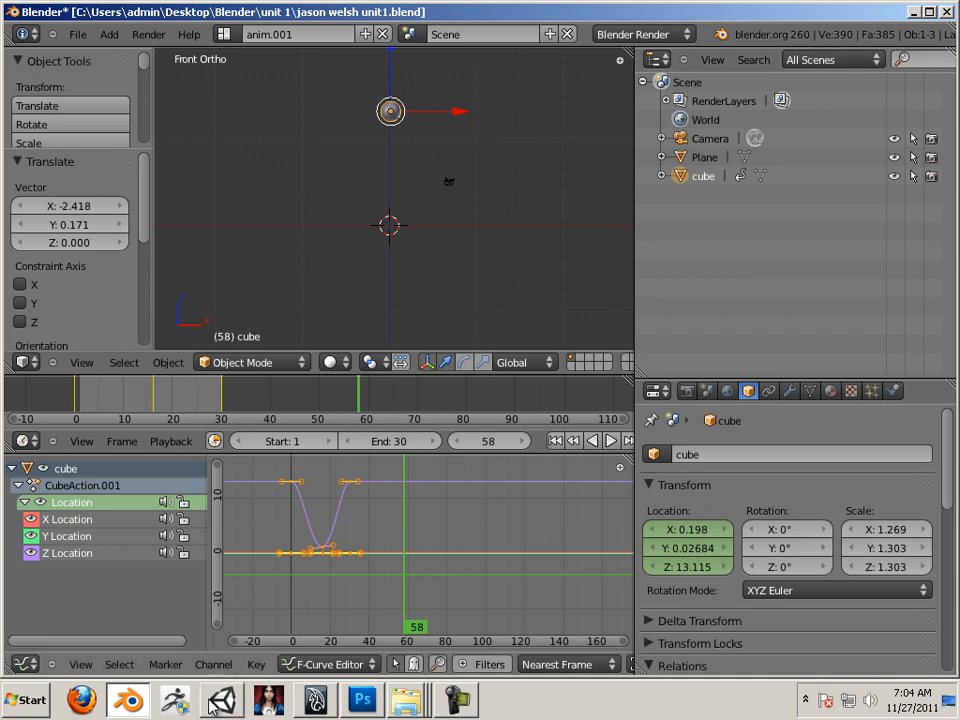
pyautogui.click(256, 664)
pyautogui.moveTo(325, 469)
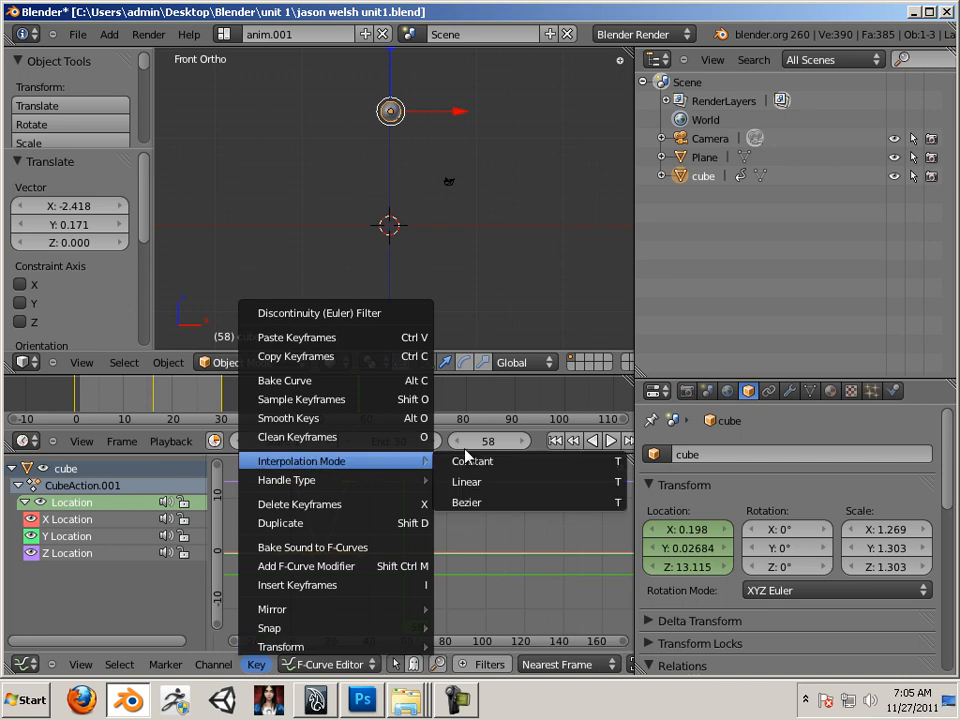
pyautogui.click(489, 504)
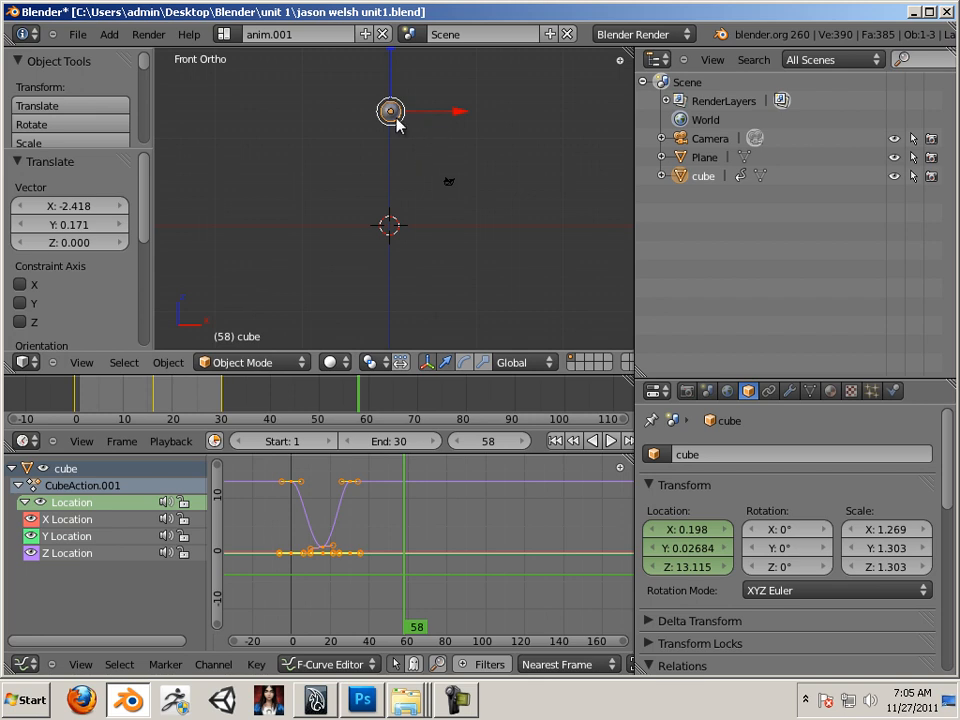
# Duplicate the animated ball twice, placing the copies in a row along X at about 3.97 and 8.40.
pyautogui.press('a')
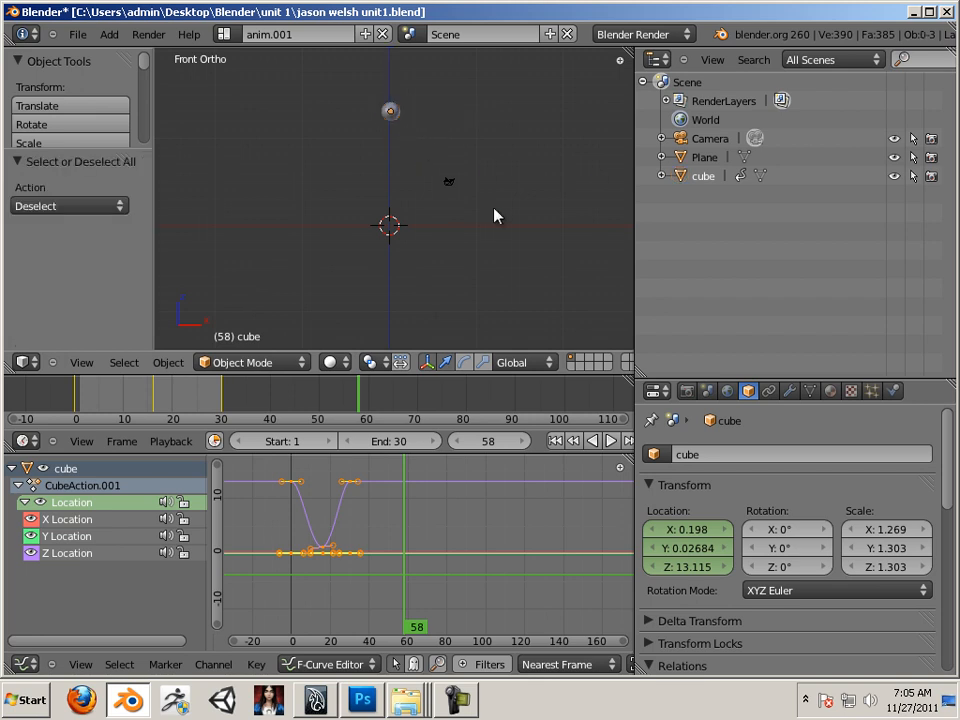
pyautogui.rightClick(399, 118)
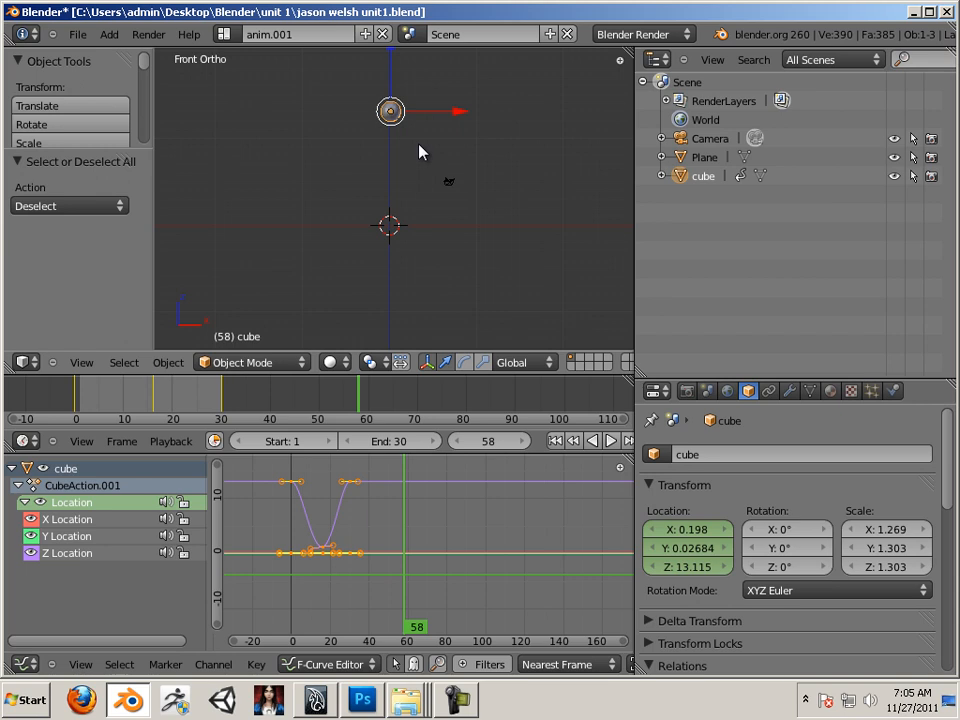
pyautogui.hotkey('shift', 'd')
pyautogui.click(418, 151)
pyautogui.moveTo(452, 111); pyautogui.dragTo(527, 113)
pyautogui.hotkey('shift', 'd')
pyautogui.click(497, 118)
# Rename the original ball as _Constant.
pyautogui.rightClick(394, 114)
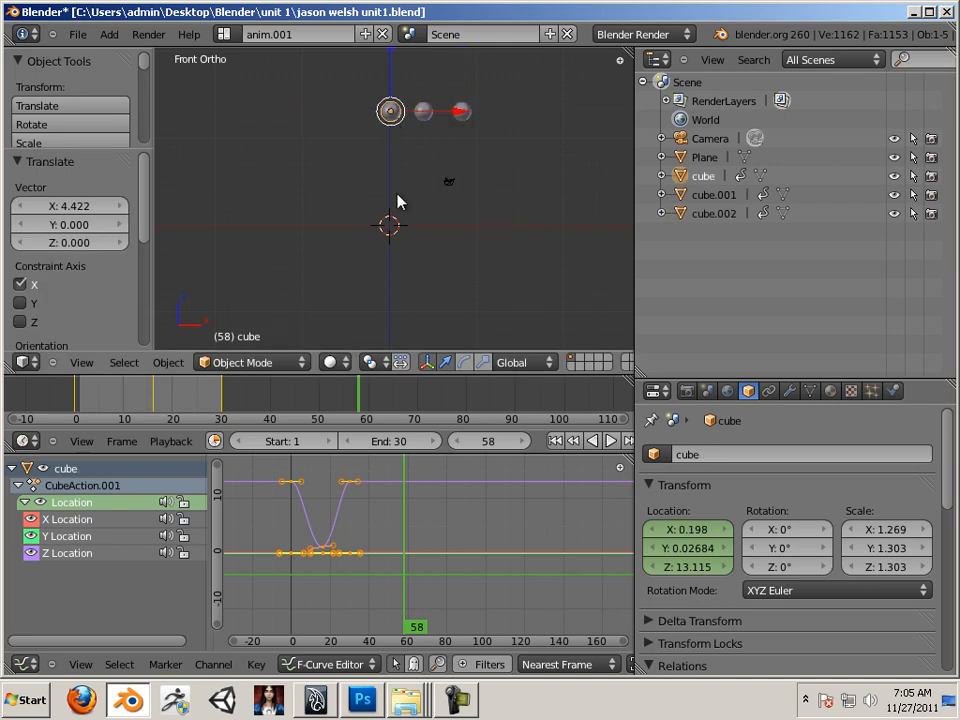
pyautogui.click(712, 452)
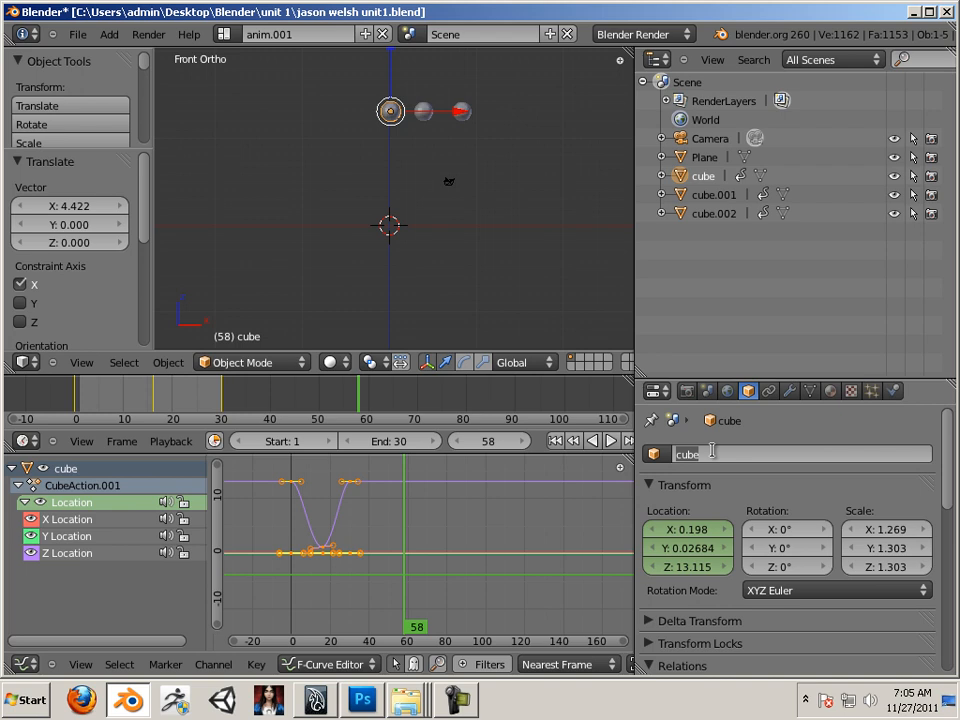
pyautogui.press('BackSpace')
pyautogui.press('Return')
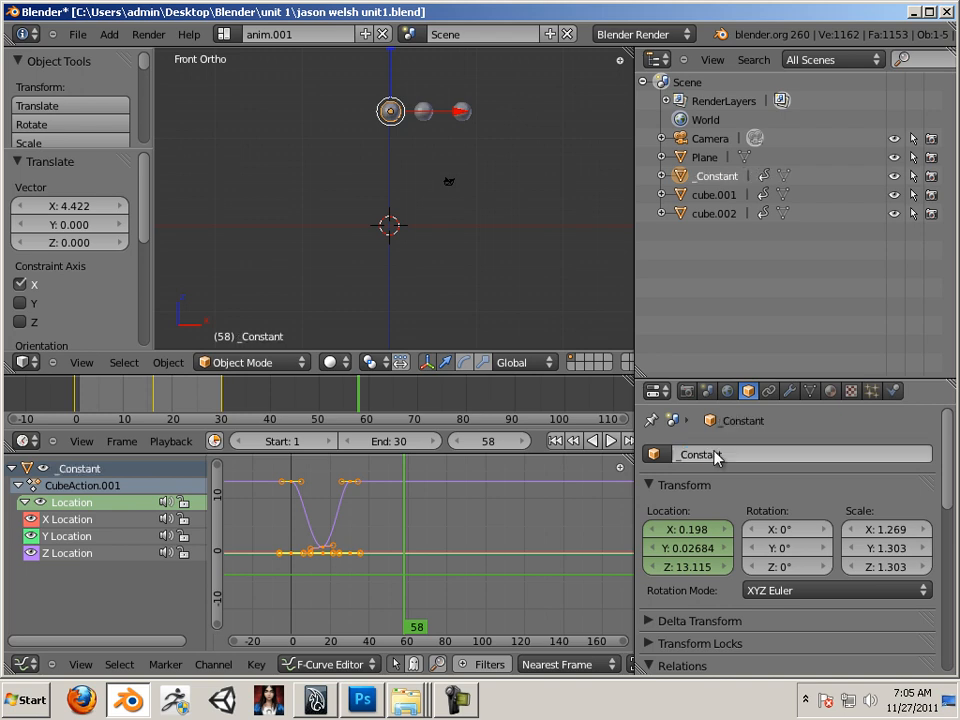
# Rename the middle ball, cube.001, as _Vector.
pyautogui.click(714, 195)
pyautogui.click(727, 455)
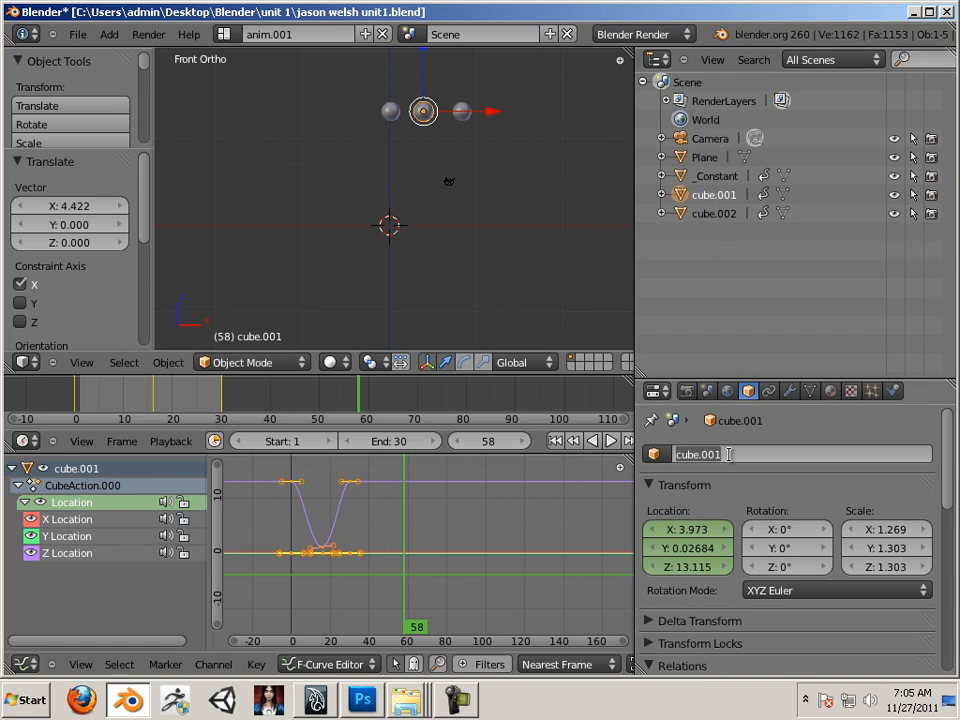
pyautogui.press('BackSpace')
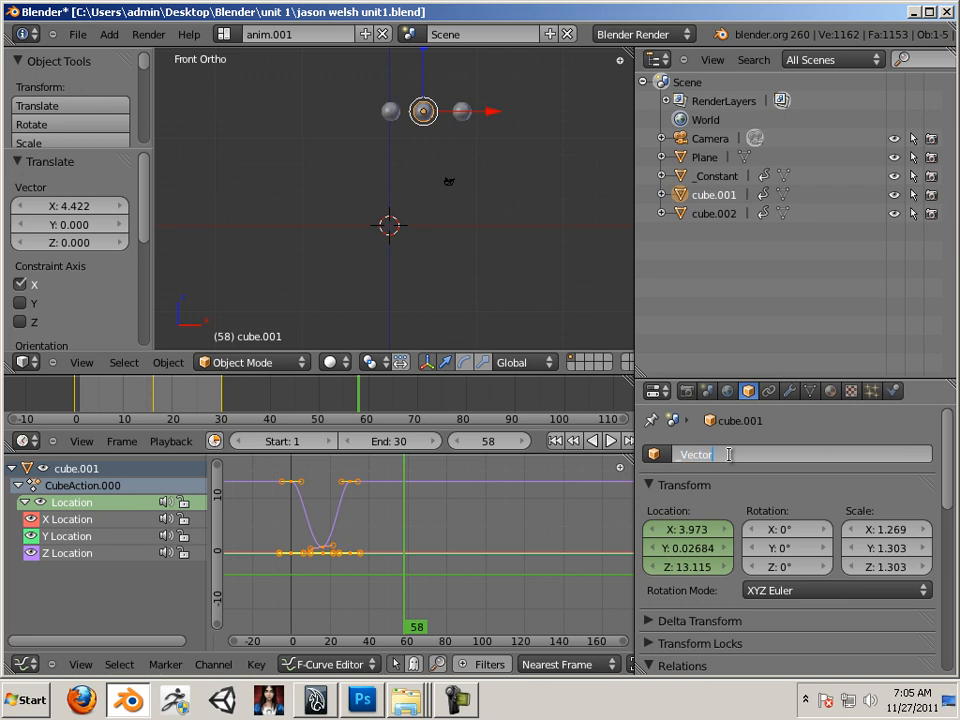
pyautogui.press('Return')
# Rename the last ball in the row, cube.002, as _Bezier.
pyautogui.click(716, 213)
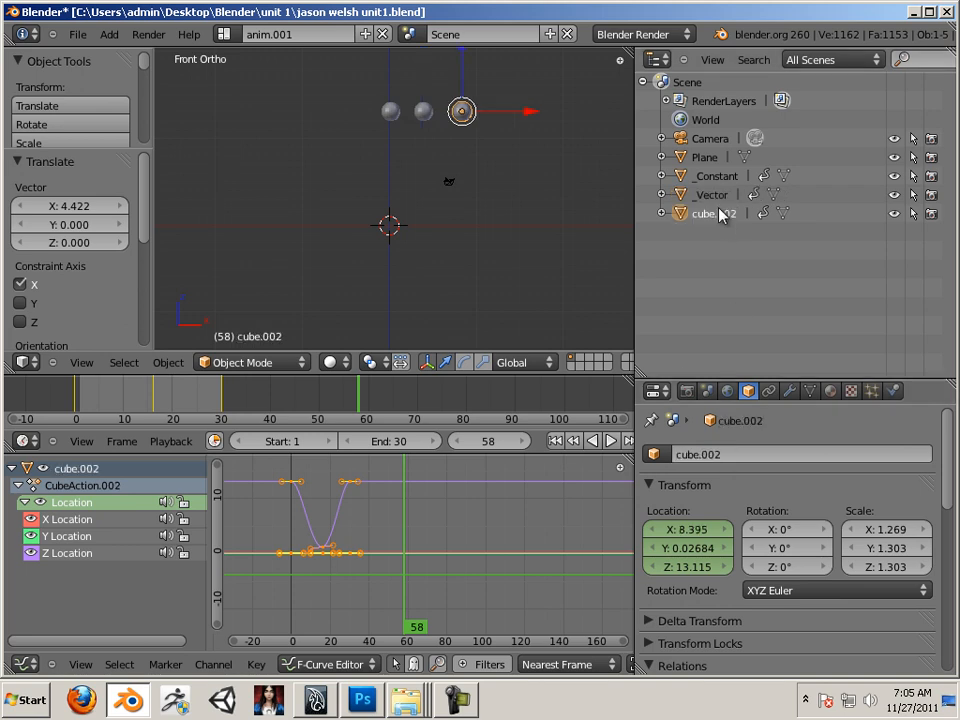
pyautogui.click(729, 453)
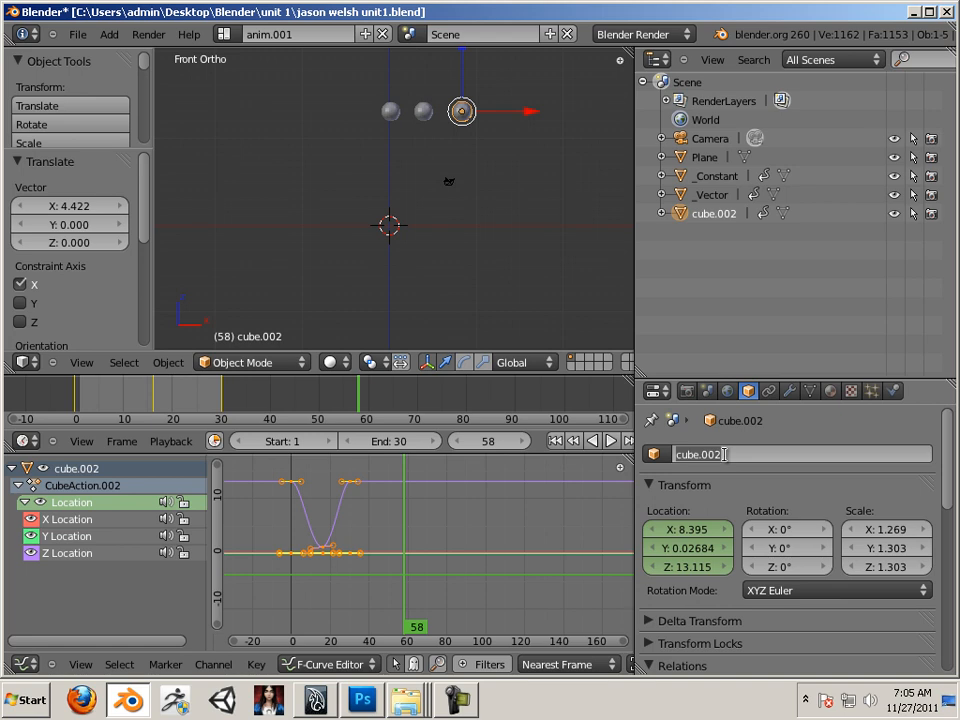
pyautogui.press('BackSpace')
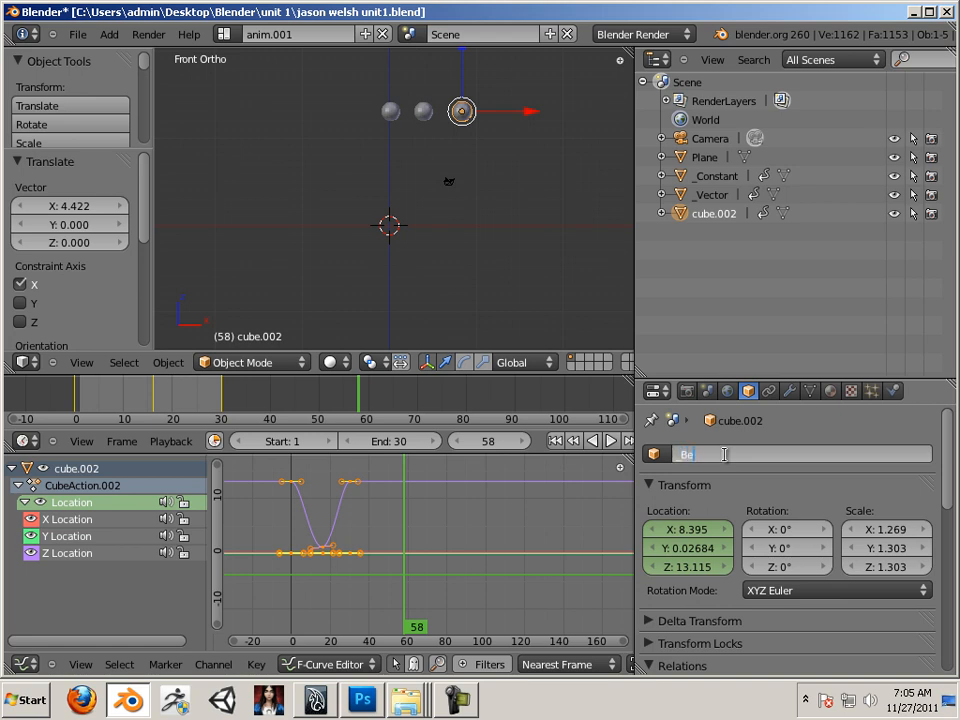
pyautogui.write('_Bezier')
pyautogui.press('Return')
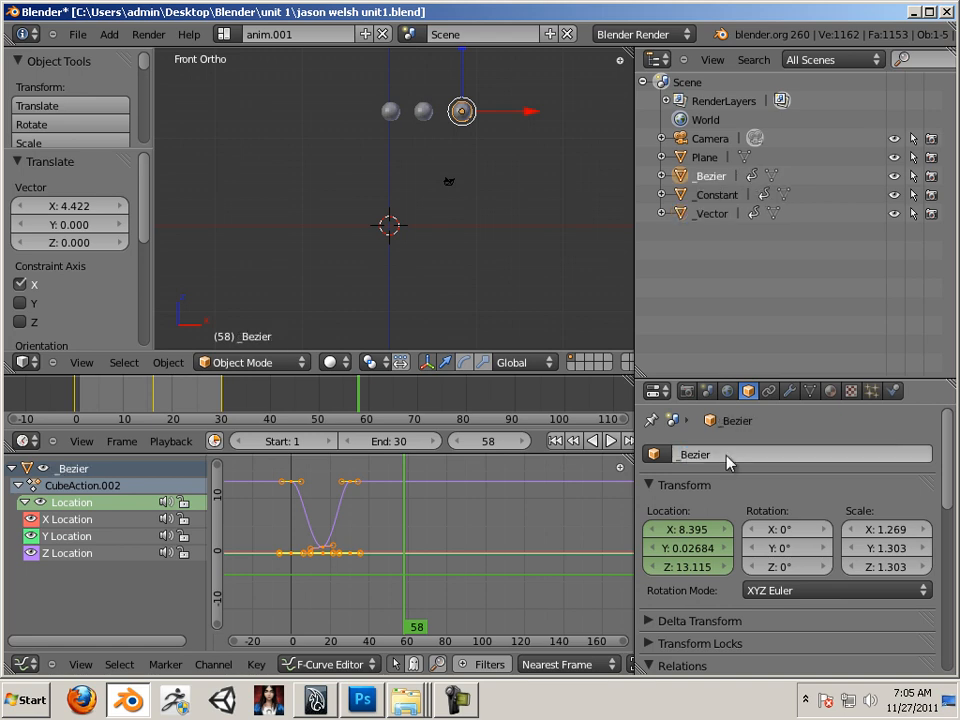
# Deselect all objects and scrub the timeline back to frame 4 to check the balls' motion.
pyautogui.press('a')
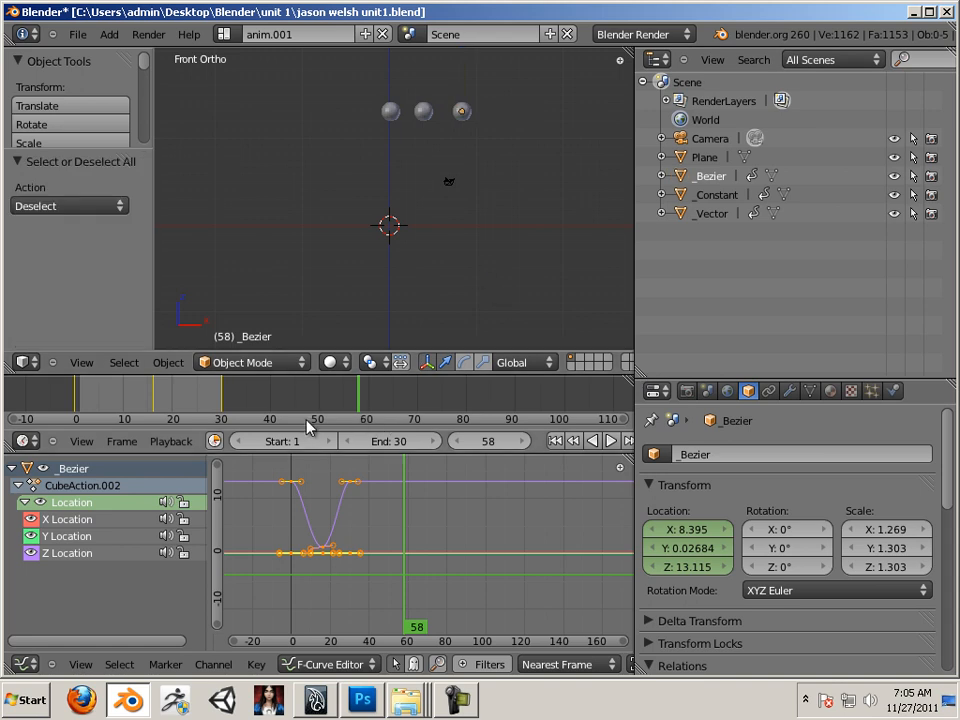
pyautogui.moveTo(307, 404); pyautogui.dragTo(100, 403)
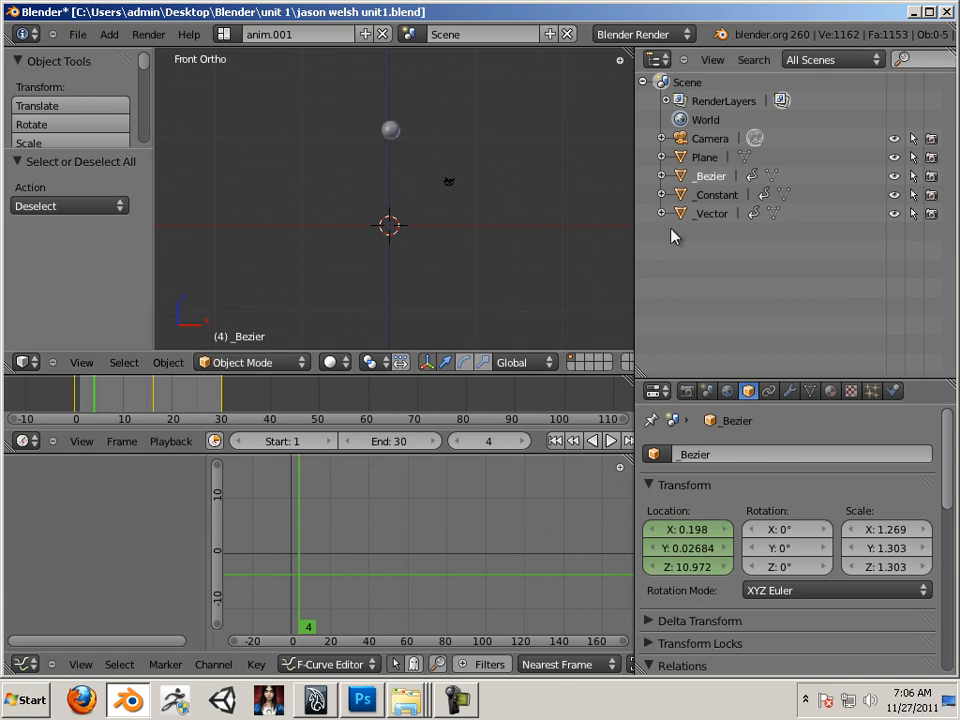
# Select the _Bezier ball and isolate its X Location curve by hiding the Y and Z Location curves in the graph.
pyautogui.click(713, 178)
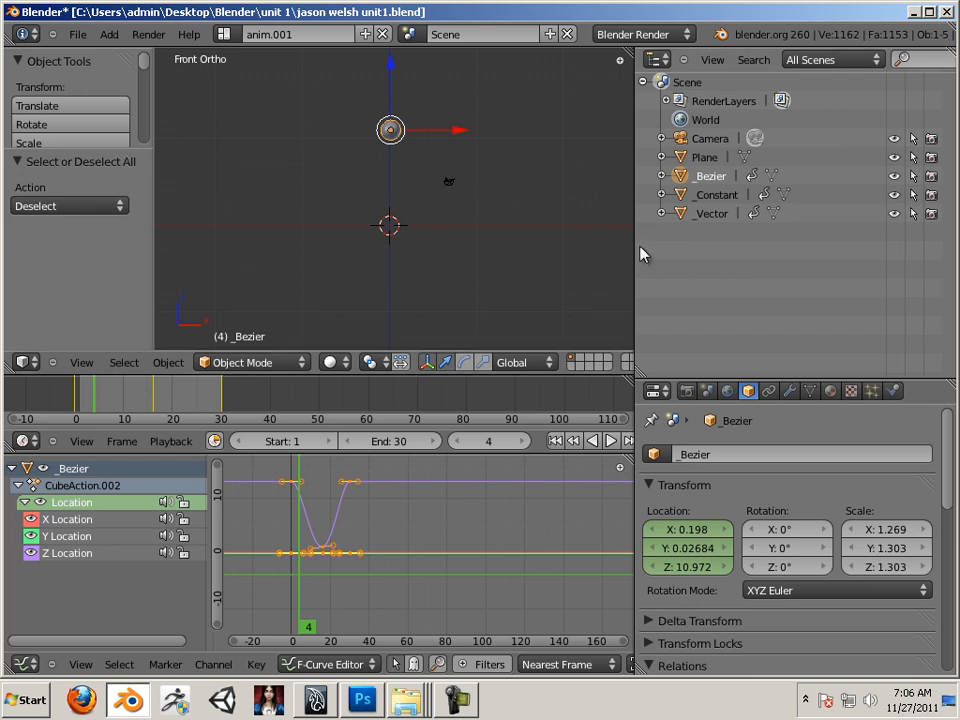
pyautogui.click(31, 536)
pyautogui.click(31, 554)
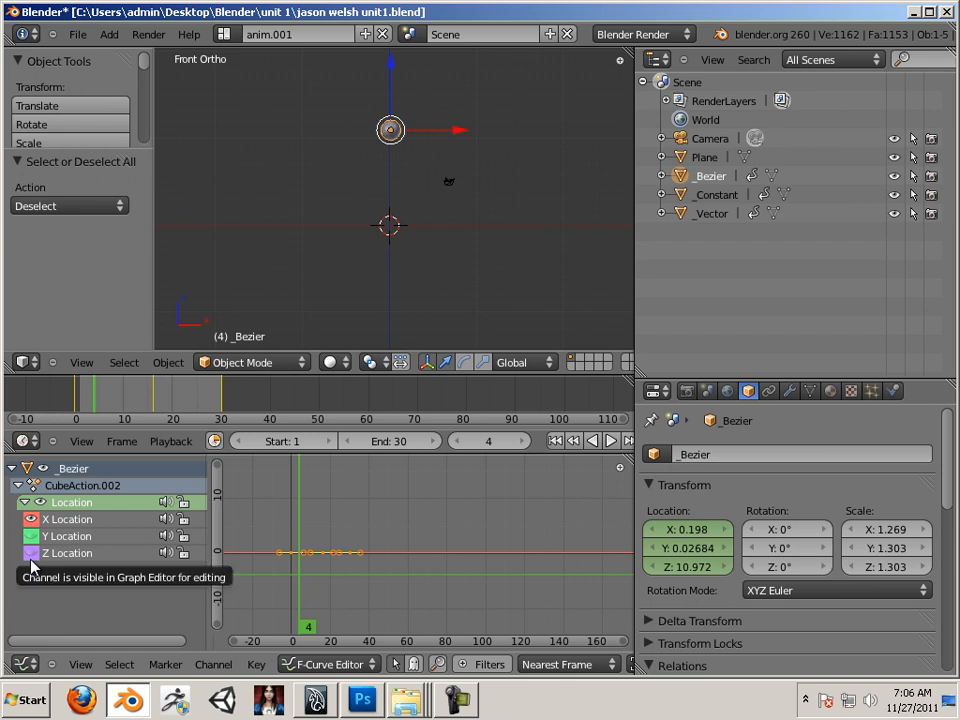
pyautogui.click(97, 521)
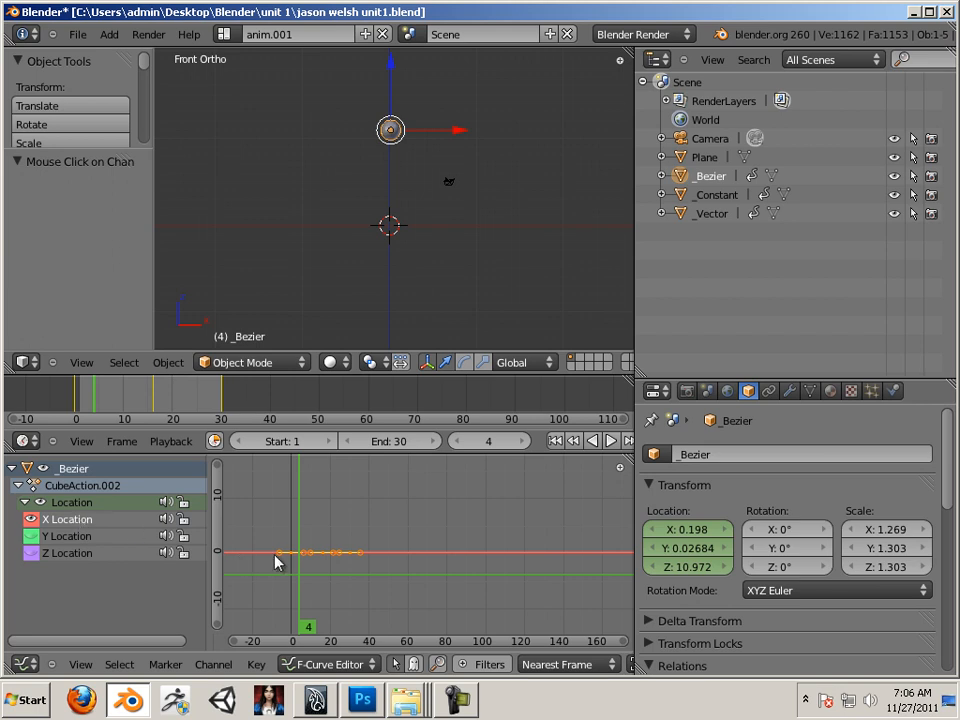
# Move all of _Bezier's X Location keyframes down by about 9.58 in value, and show only its Z Location curve.
pyautogui.press('a')
pyautogui.press('a')
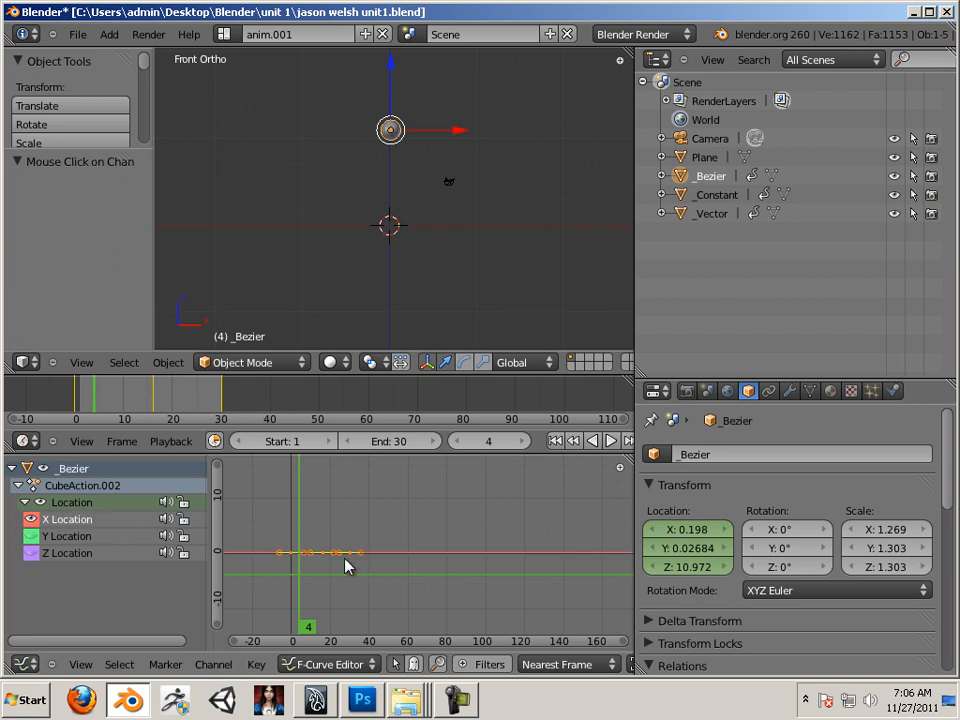
pyautogui.press('g')
pyautogui.press('y')
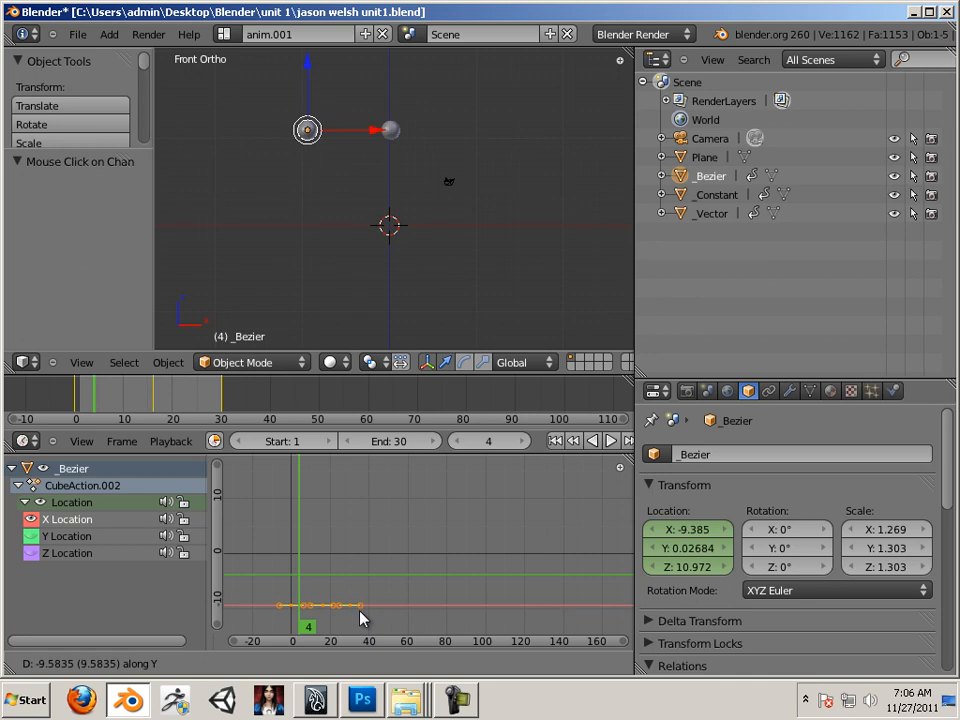
pyautogui.click(361, 618)
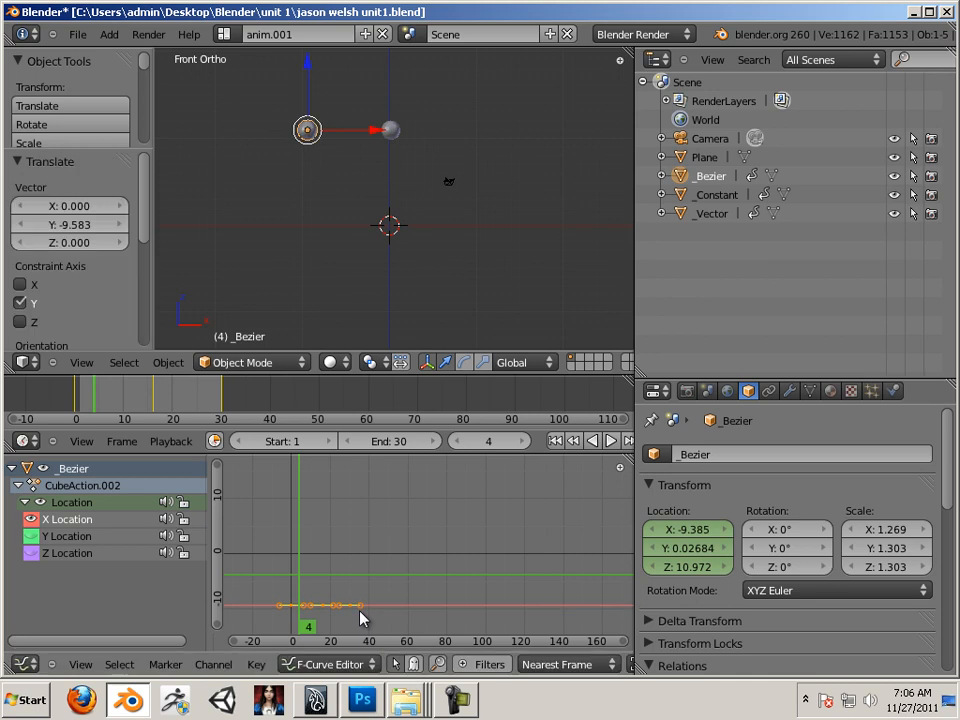
pyautogui.click(31, 519)
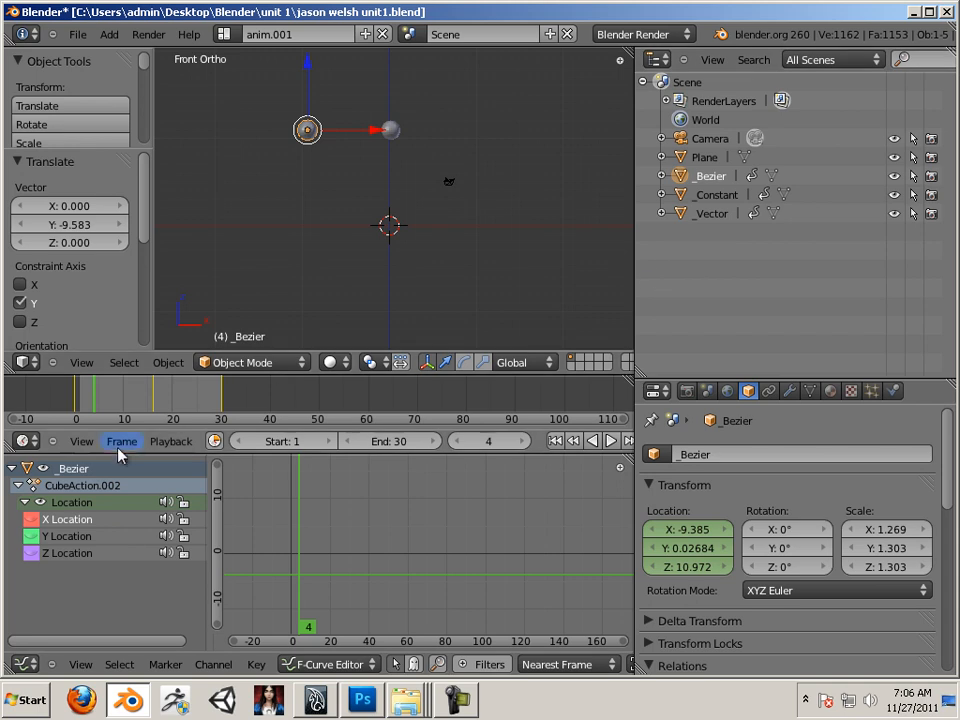
pyautogui.click(31, 553)
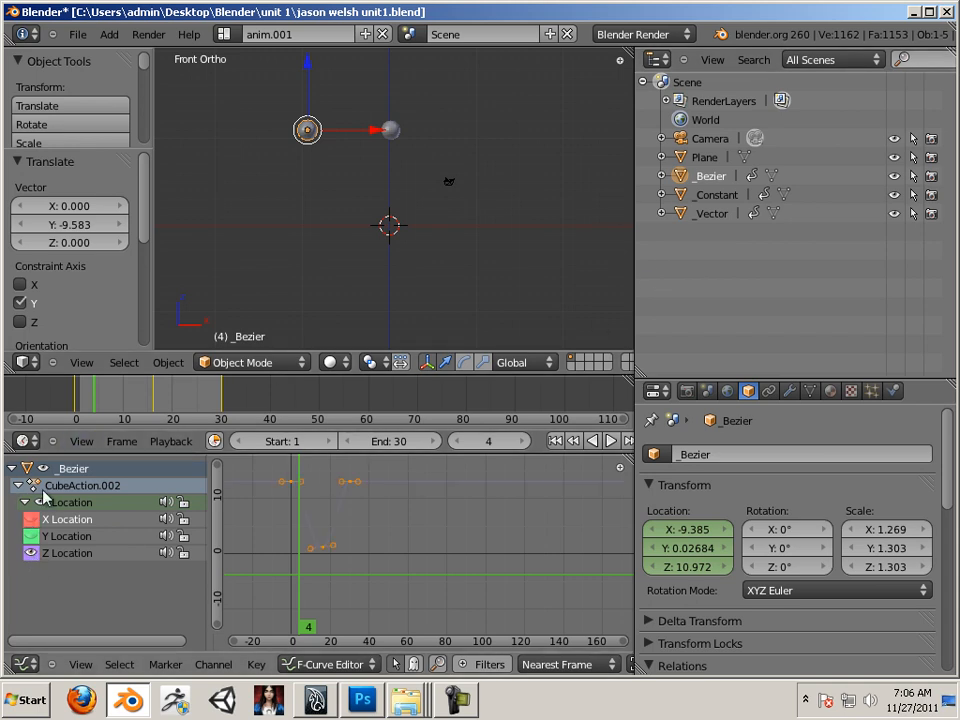
# Select the _Vector ball and hide its Y and Z Location curves, leaving X Location as the active channel.
pyautogui.click(712, 196)
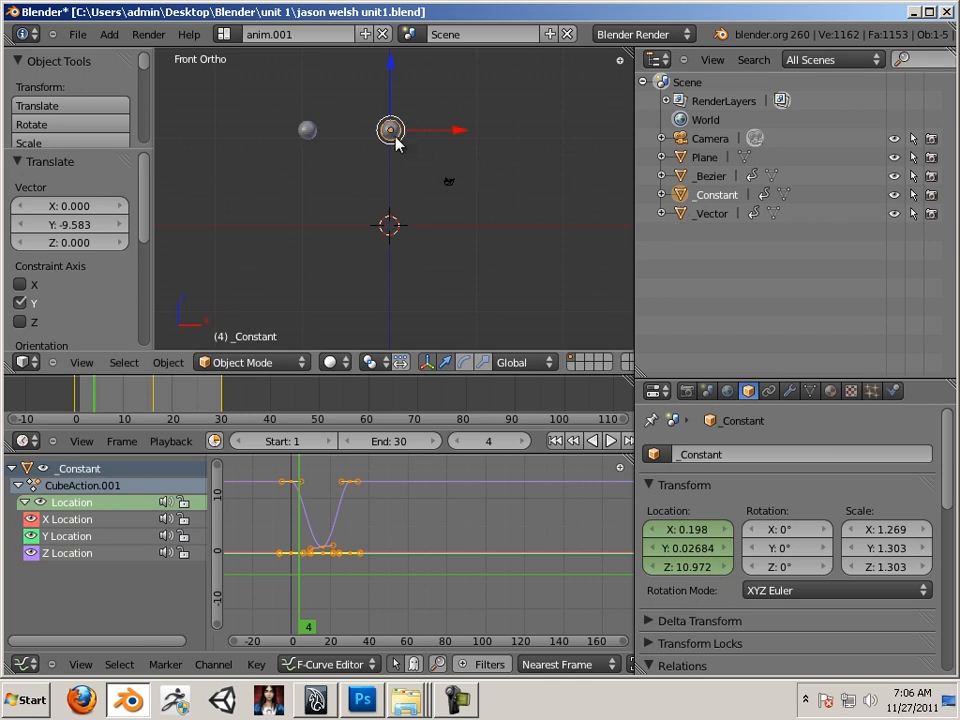
pyautogui.click(711, 213)
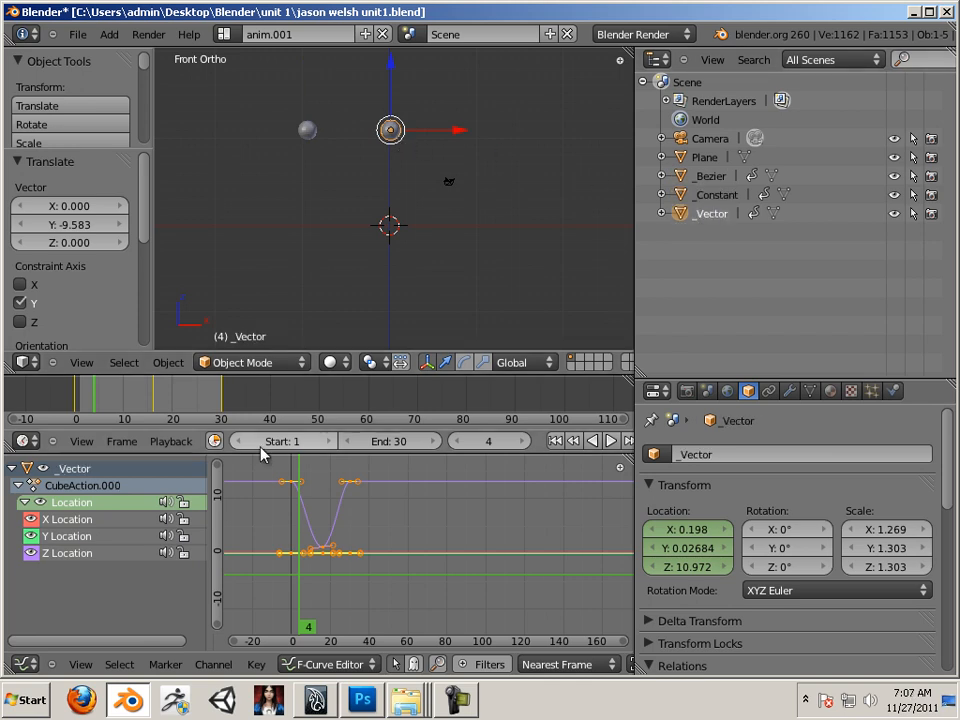
pyautogui.click(31, 536)
pyautogui.click(31, 553)
pyautogui.click(64, 522)
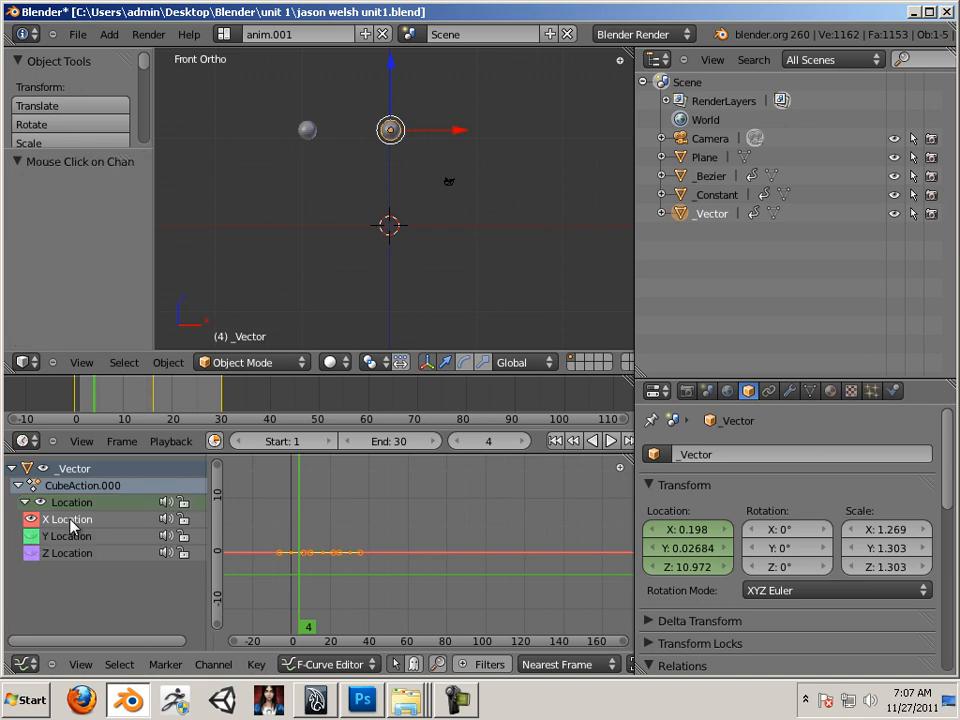
# Move all of _Vector's X Location keyframes up by about 9.93 in value, keeping their frames fixed.
pyautogui.press('a')
pyautogui.press('a')
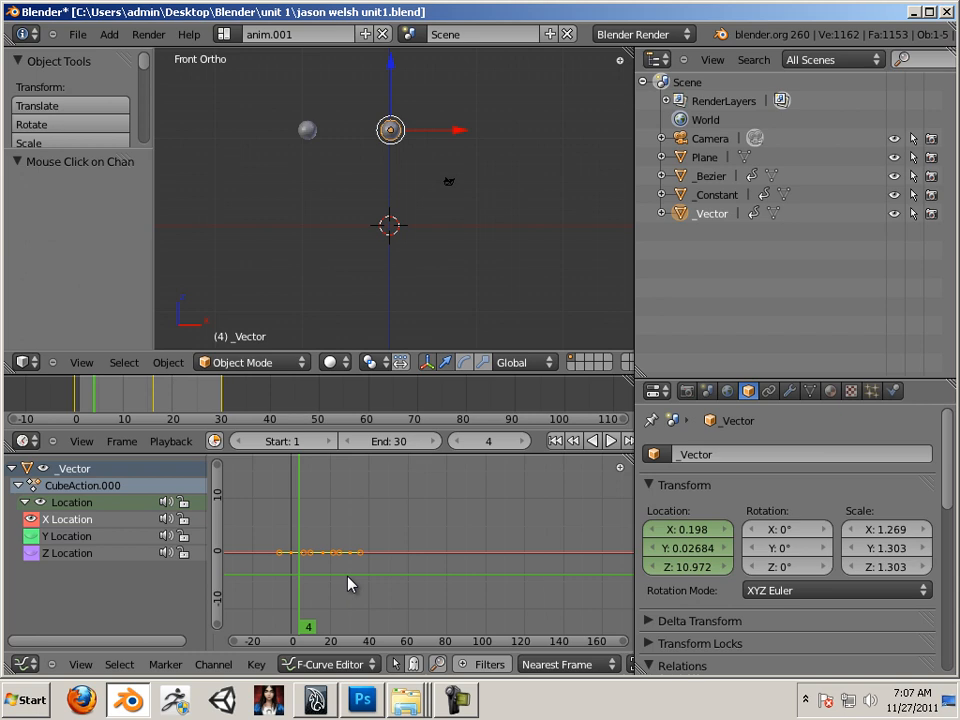
pyautogui.press('g')
pyautogui.press('y')
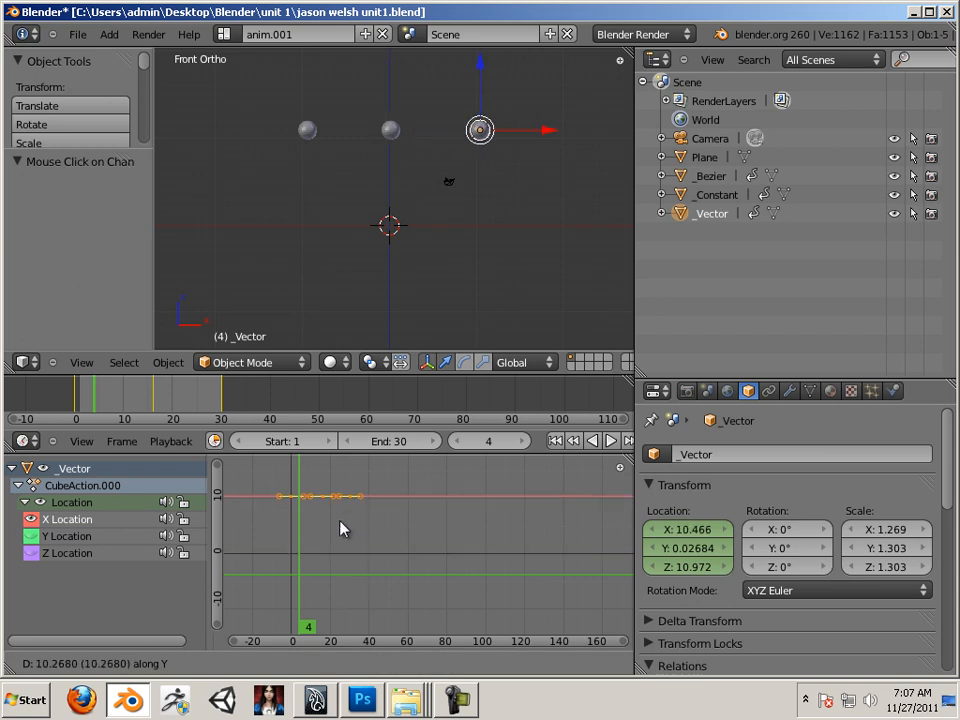
pyautogui.click(341, 529)
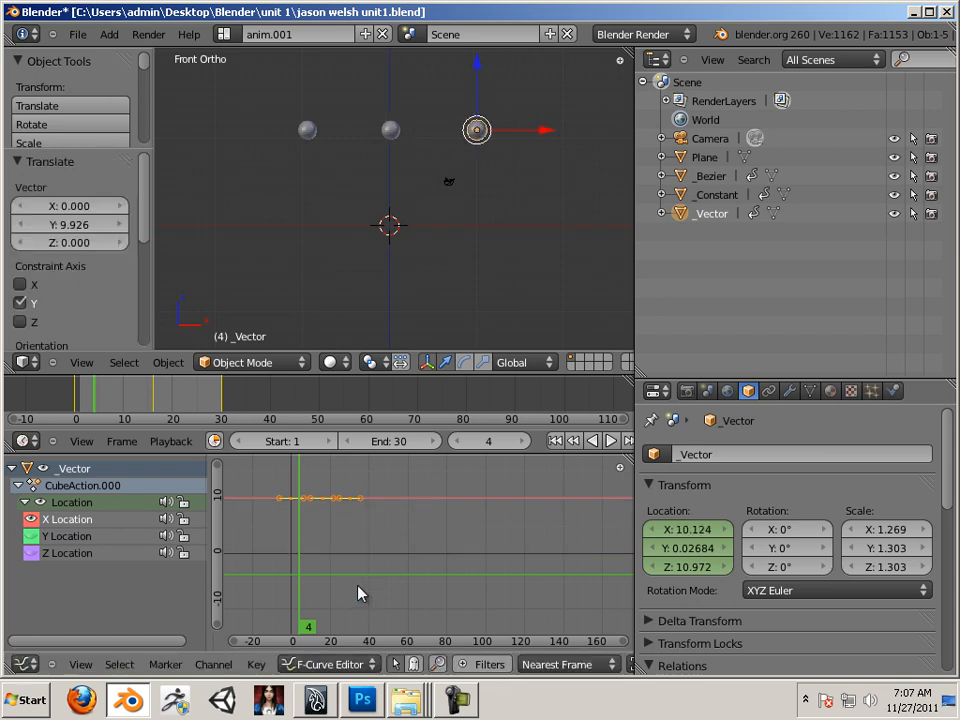
# Scrub the timeline back to frame -6 to check the separated balls' motion and save the file.
pyautogui.moveTo(349, 600); pyautogui.dragTo(281, 607)
pyautogui.click(77, 34)
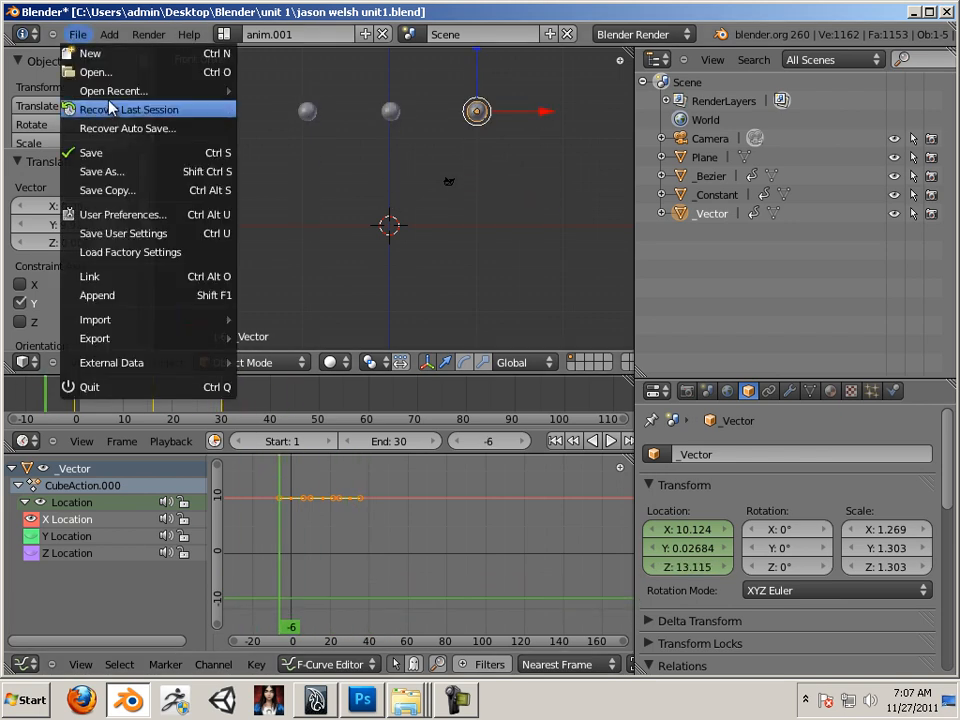
pyautogui.click(112, 157)
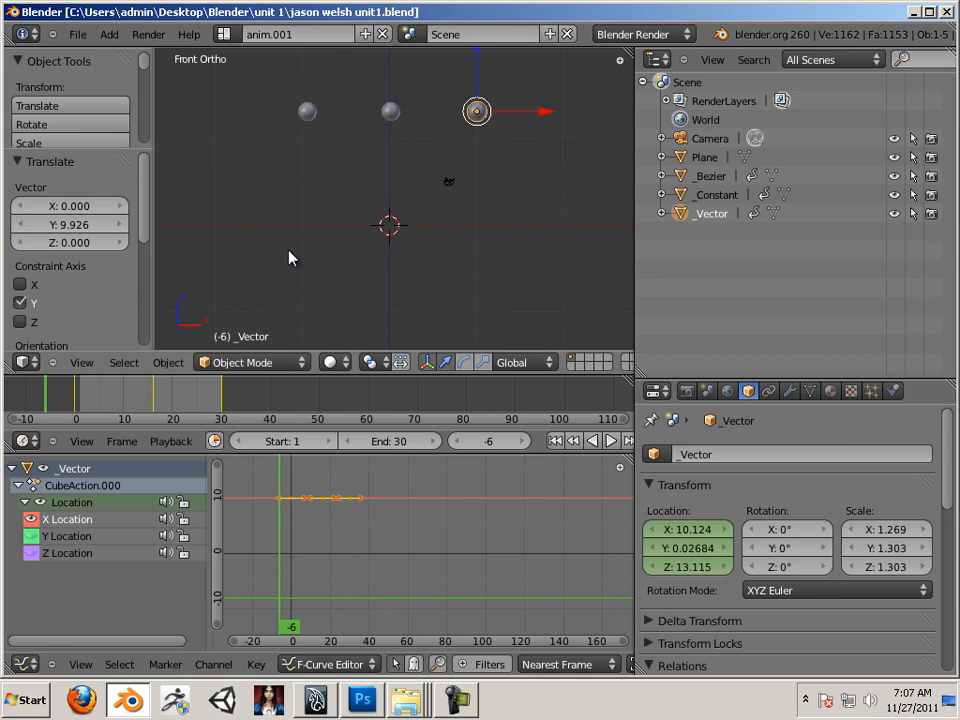